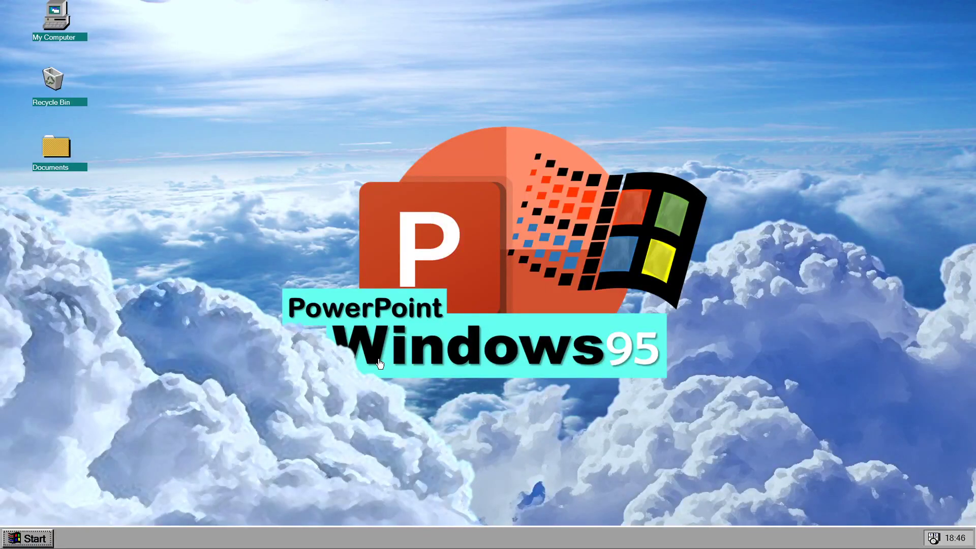
# Open the simulated Start menu and cascade Programs out to the Accessories submenu
pyautogui.click(44, 532)
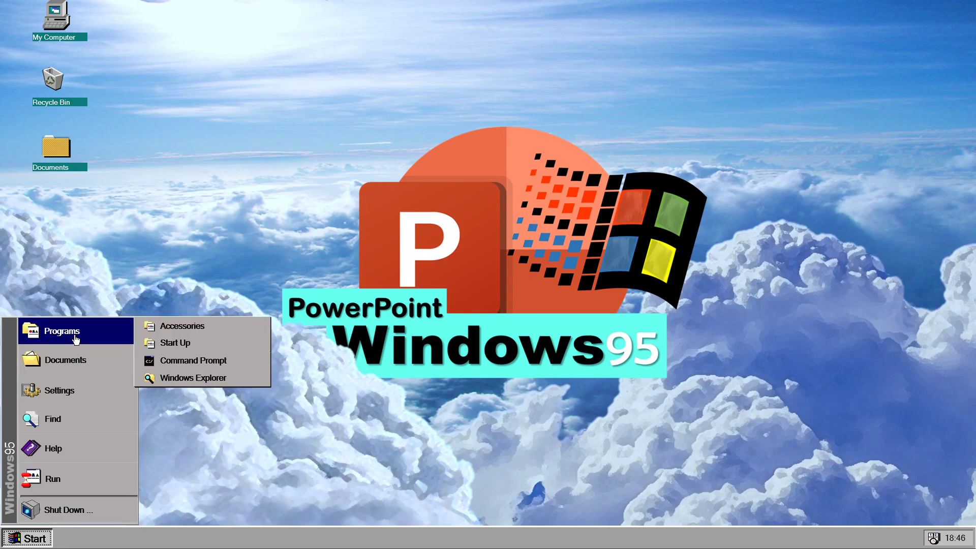
pyautogui.click(188, 328)
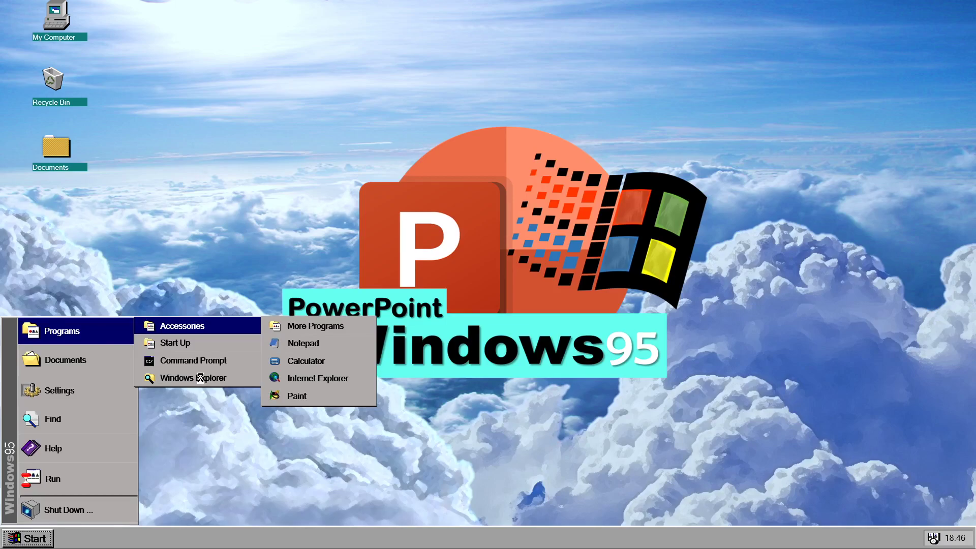
# Launch the simulated Windows Explorer from the Programs submenu, showing drives C: and Ext:
pyautogui.click(201, 382)
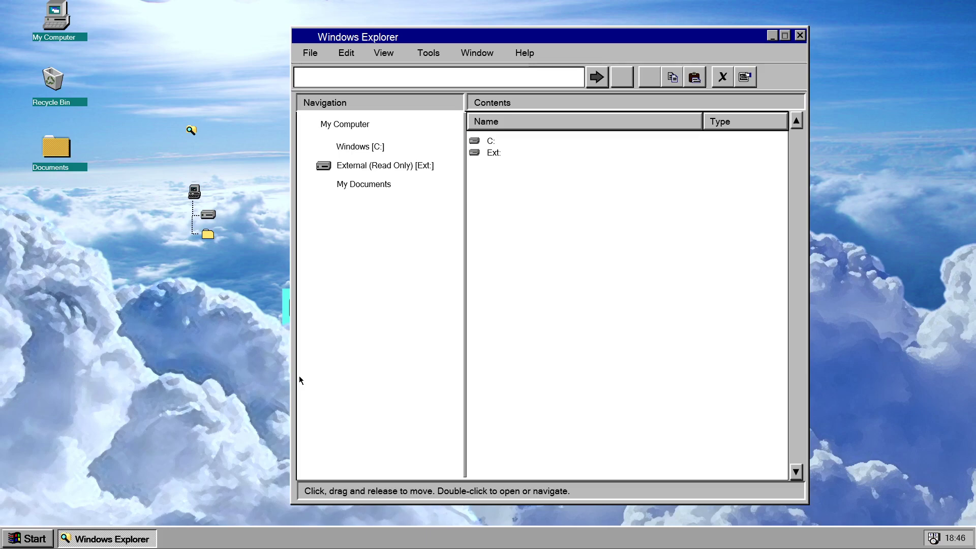
# Exit the slide show and select the small magnifier-folder icon on slide 13
pyautogui.press('Escape')
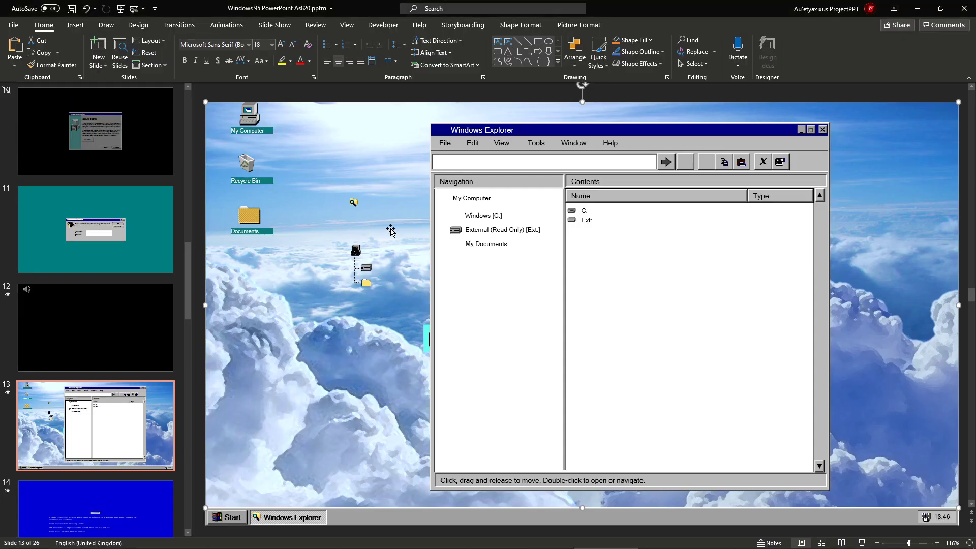
pyautogui.click(366, 92)
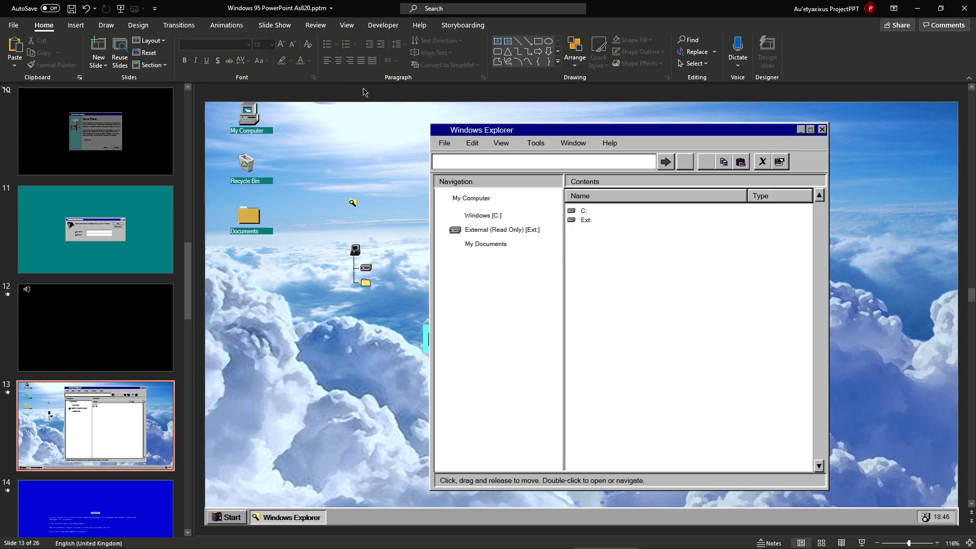
pyautogui.scroll(-4, 425, 153)
pyautogui.scroll(4, 426, 154)
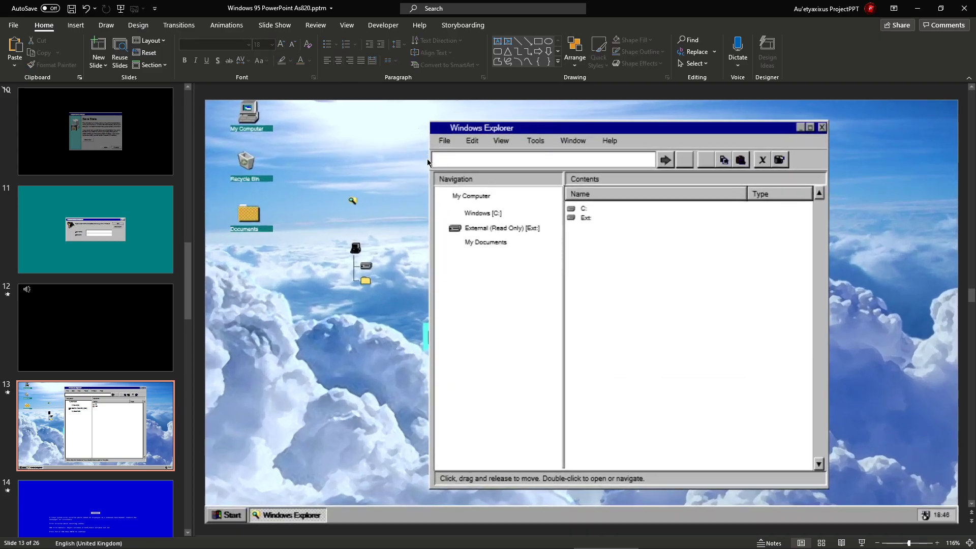
pyautogui.click(347, 174)
pyautogui.click(352, 202)
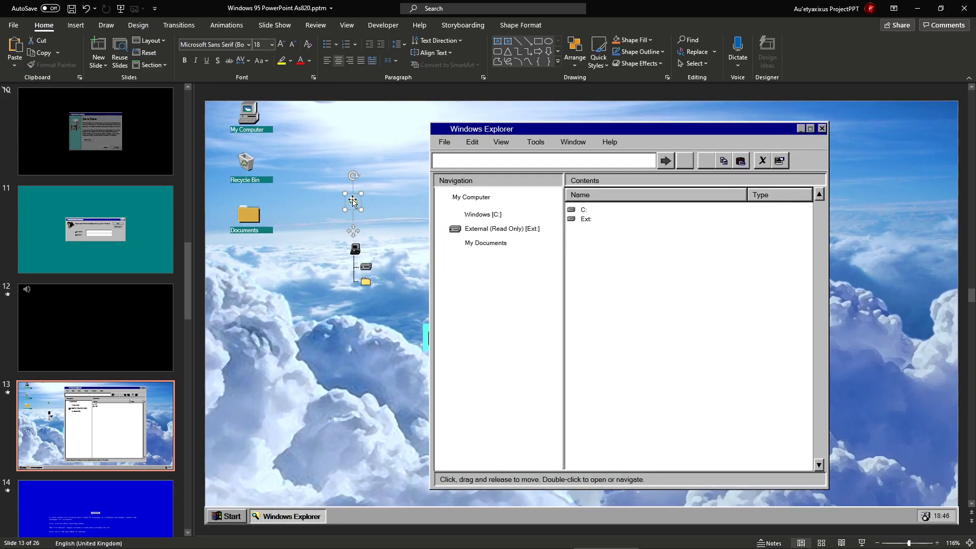
pyautogui.scroll(8, 497, 257)
pyautogui.scroll(-6, 498, 262)
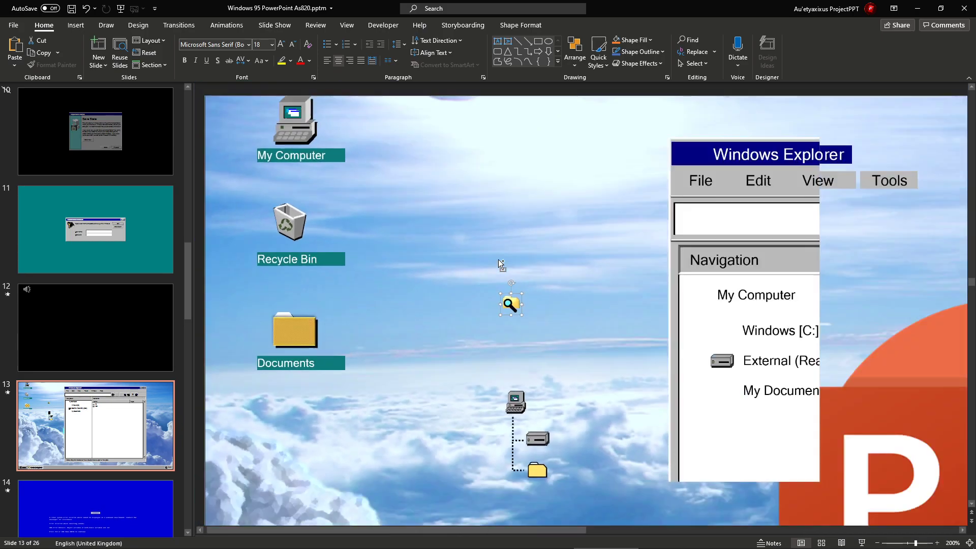
pyautogui.scroll(-3, 588, 238)
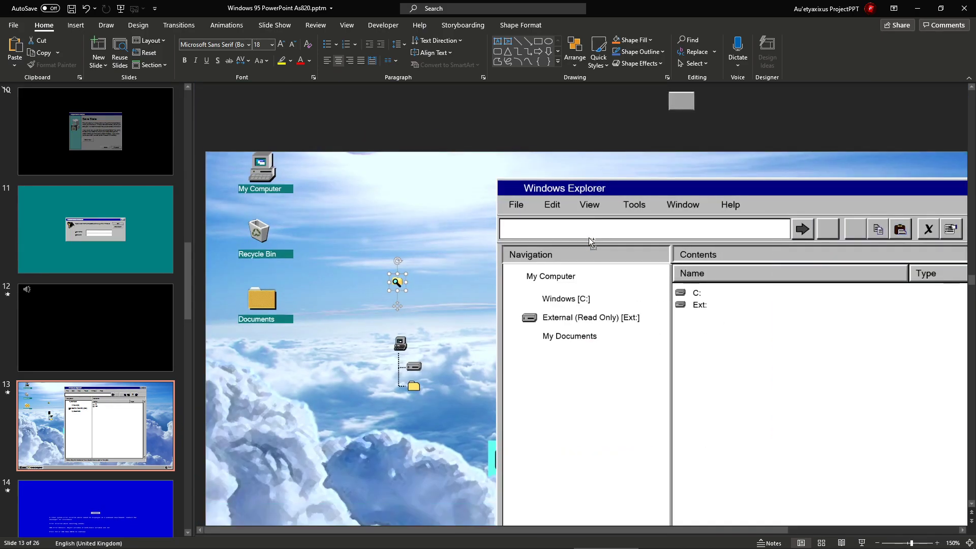
pyautogui.scroll(8, 589, 238)
pyautogui.scroll(-1, 588, 239)
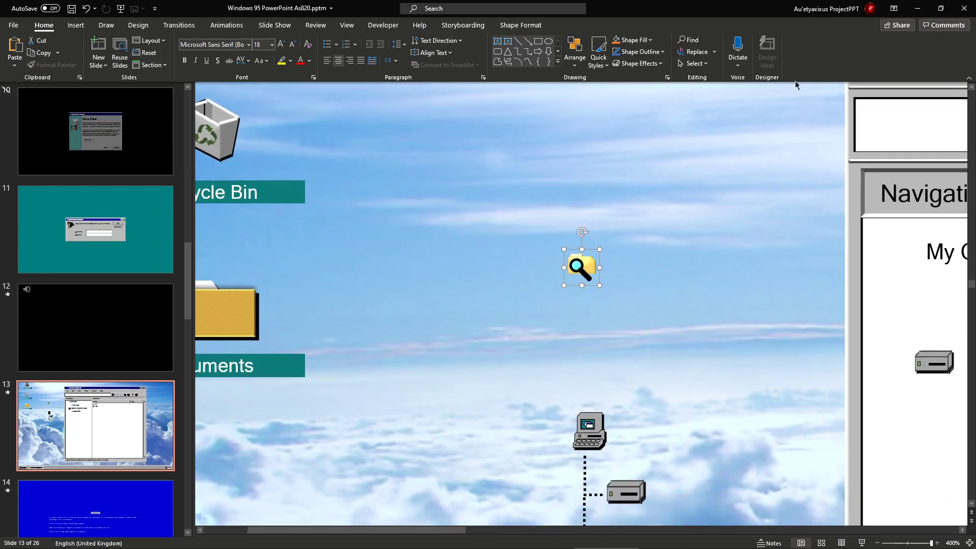
# Open the Selection Pane and widen it so the Files.exe shape names are readable
pyautogui.click(694, 63)
pyautogui.click(722, 107)
pyautogui.click(694, 63)
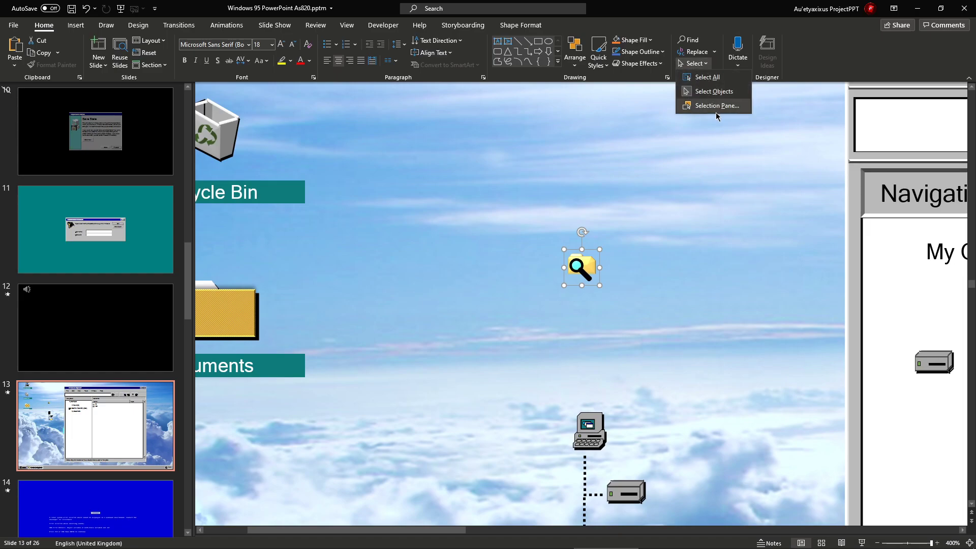
pyautogui.click(717, 110)
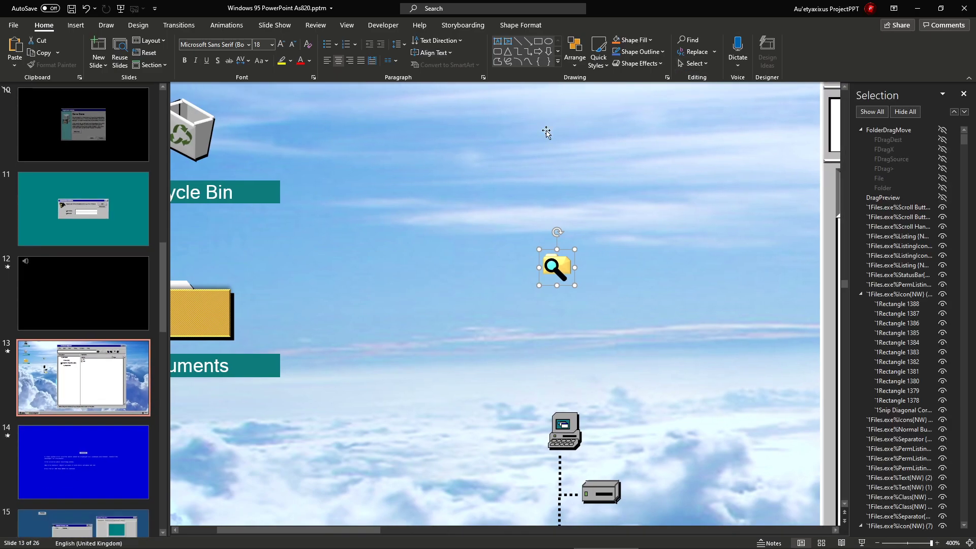
pyautogui.moveTo(852, 173); pyautogui.dragTo(637, 196)
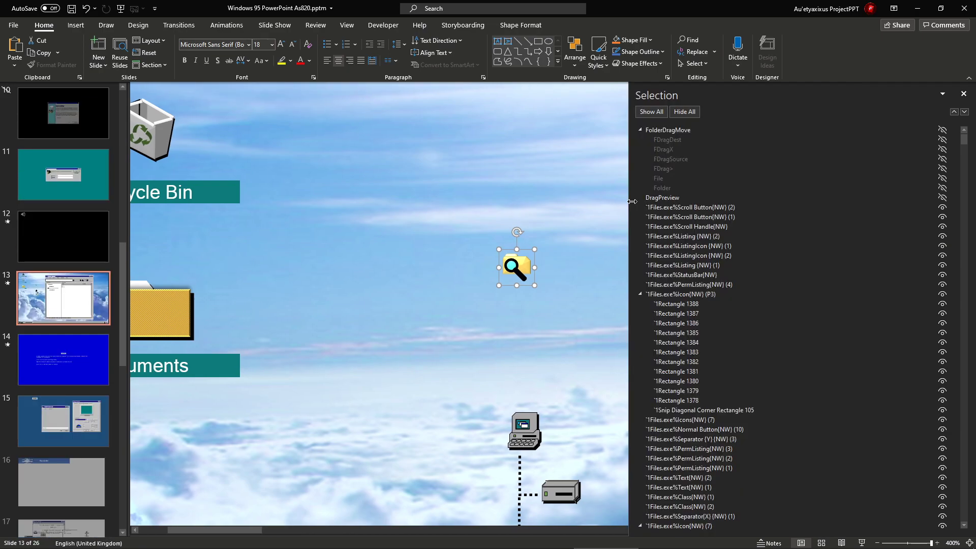
pyautogui.click(411, 258)
# Preview slide 13 briefly, zoom out, deselect the picture, then rerun the slide show from it
pyautogui.hotkey('shift', 'F5')
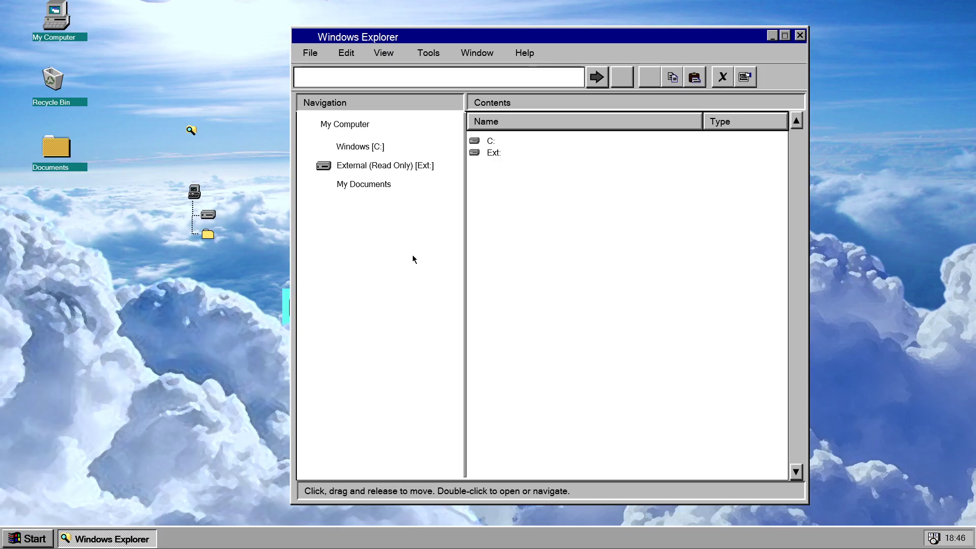
pyautogui.press('Escape')
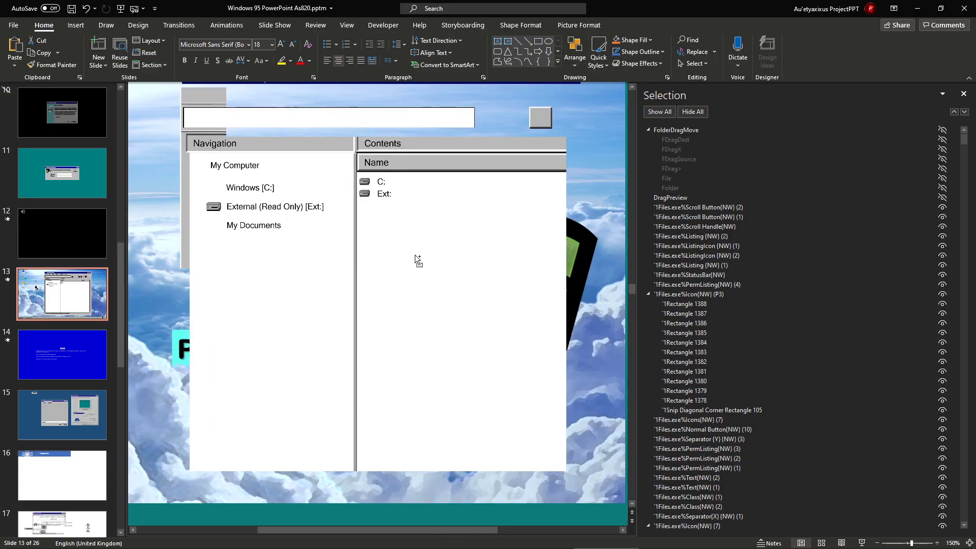
pyautogui.scroll(-5, 415, 255)
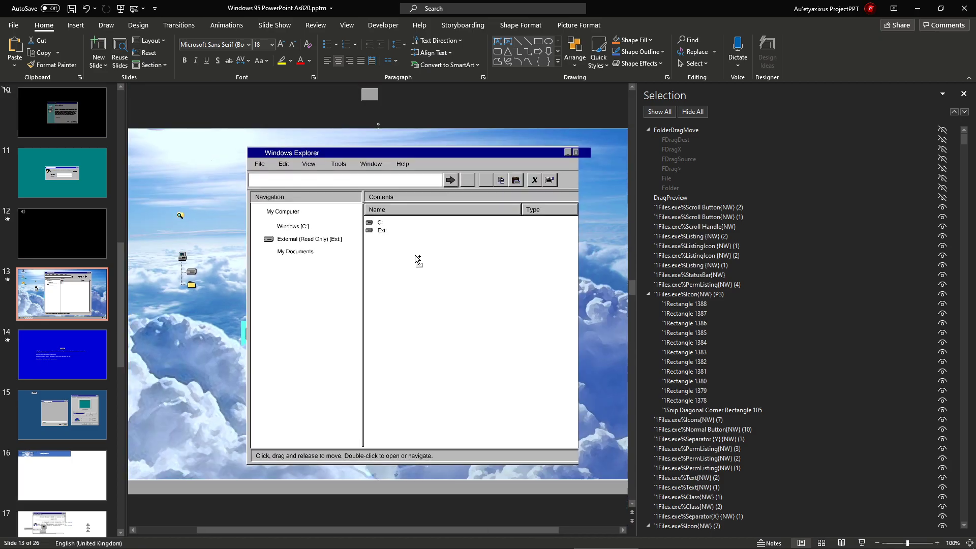
pyautogui.scroll(-4, 415, 254)
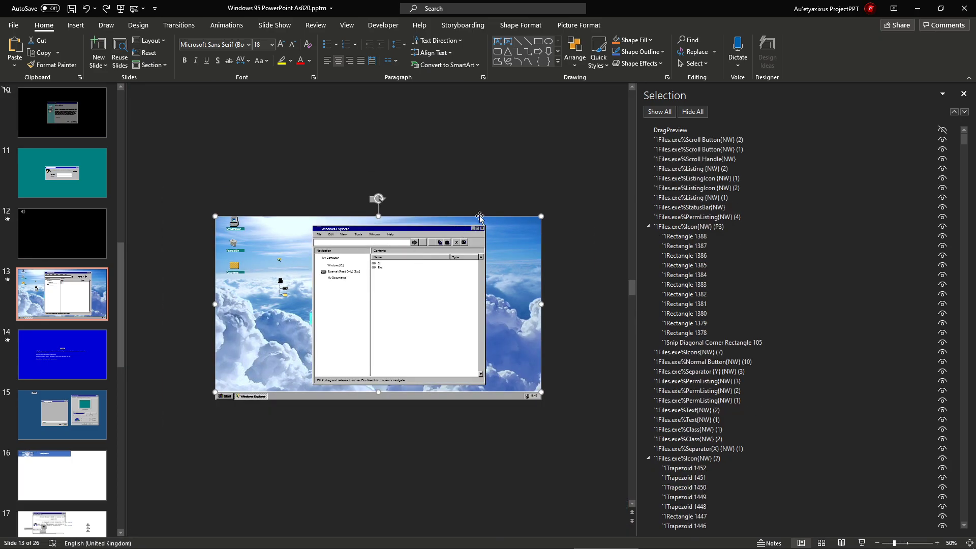
pyautogui.click(525, 188)
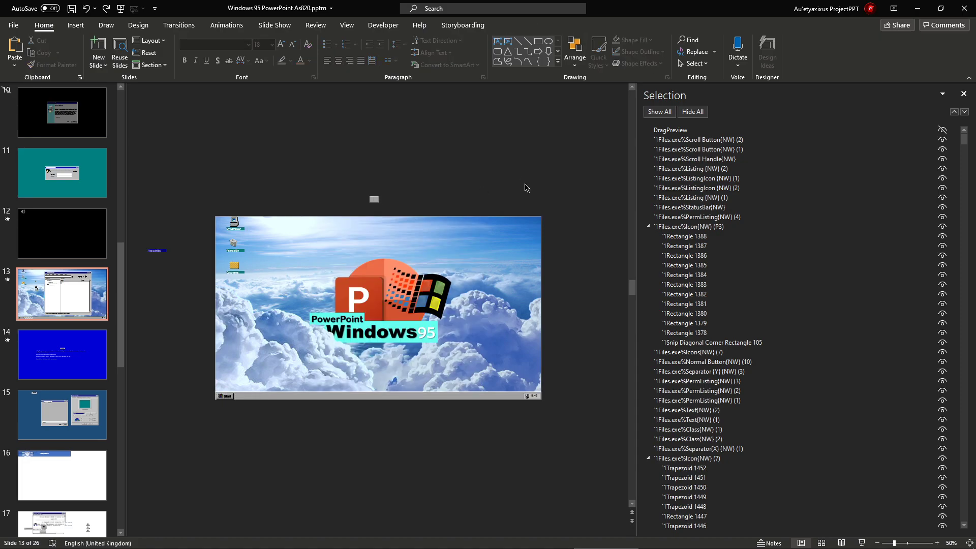
pyautogui.hotkey('shift', 'F5')
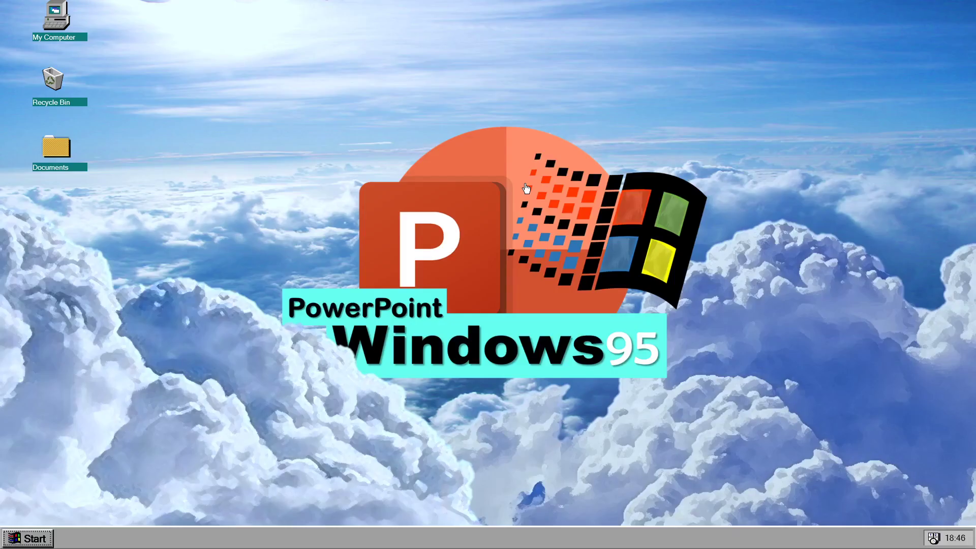
# Launch the simulated Notepad via Start > Programs > Accessories and choose File > Save As
pyautogui.click(41, 534)
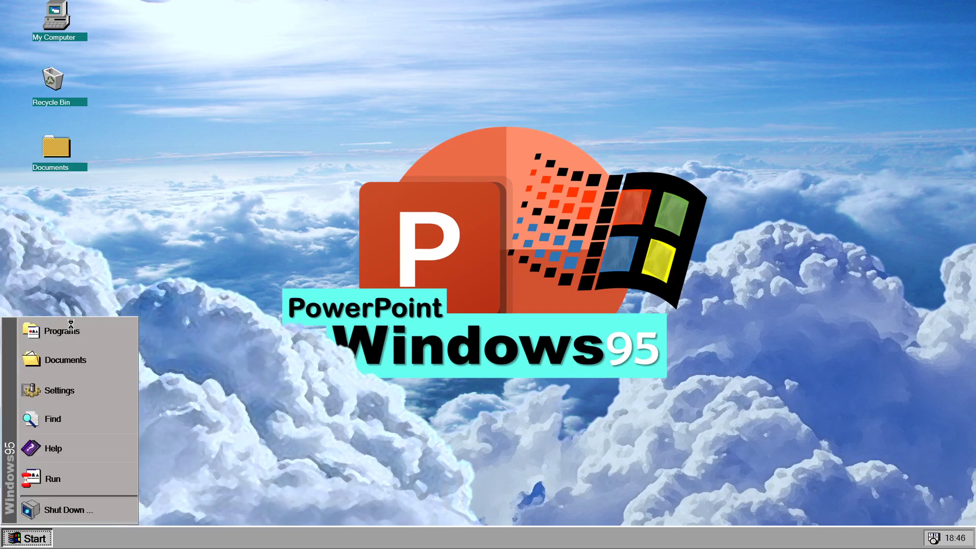
pyautogui.click(73, 329)
pyautogui.click(202, 328)
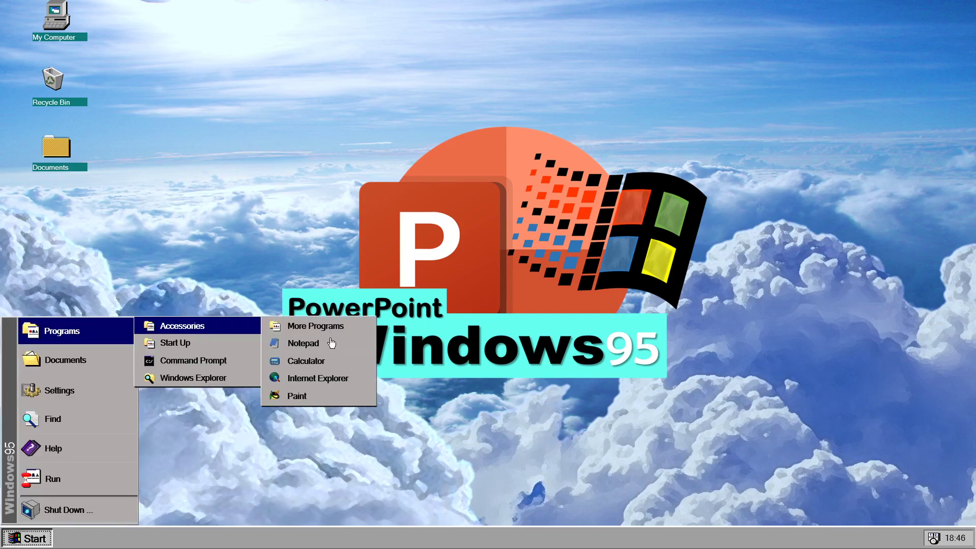
pyautogui.click(305, 343)
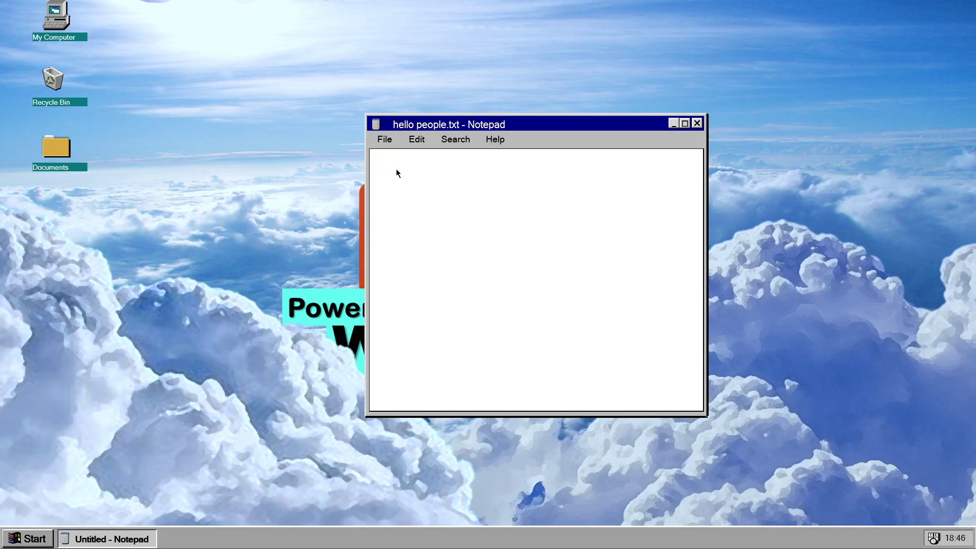
pyautogui.click(385, 141)
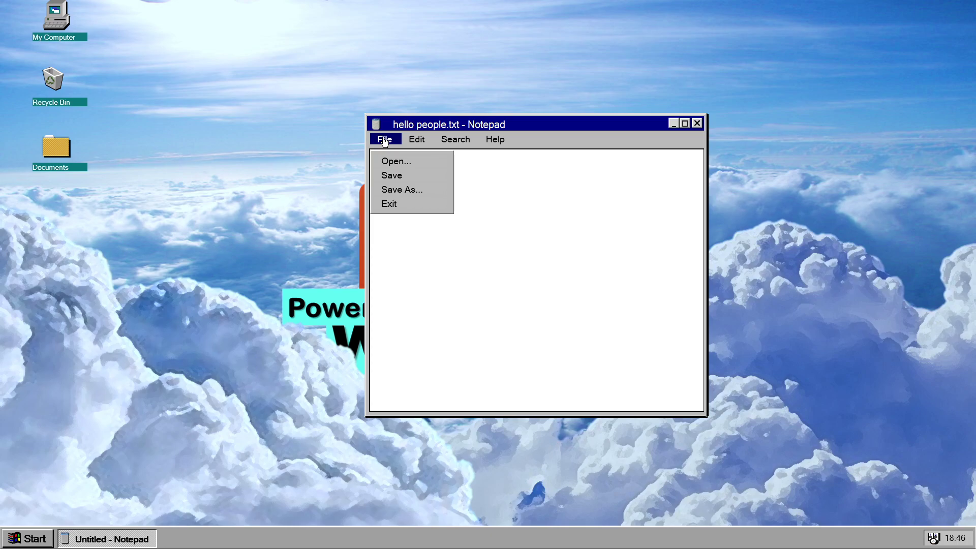
pyautogui.click(408, 191)
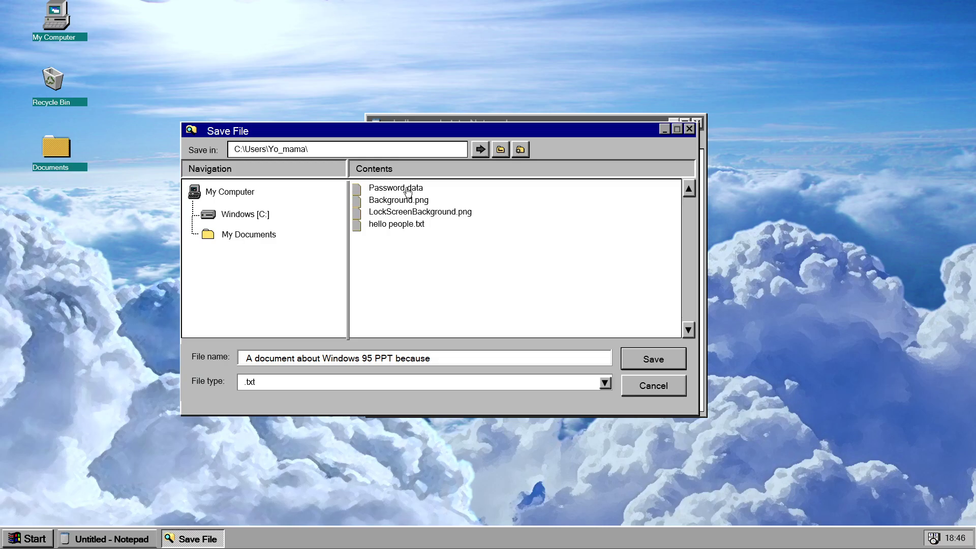
# Exit the slide show and inspect the Save File mock-up shapes, ending on Files.exe%FileData|Hidden
pyautogui.press('Escape')
pyautogui.click(660, 256)
pyautogui.scroll(3, 660, 257)
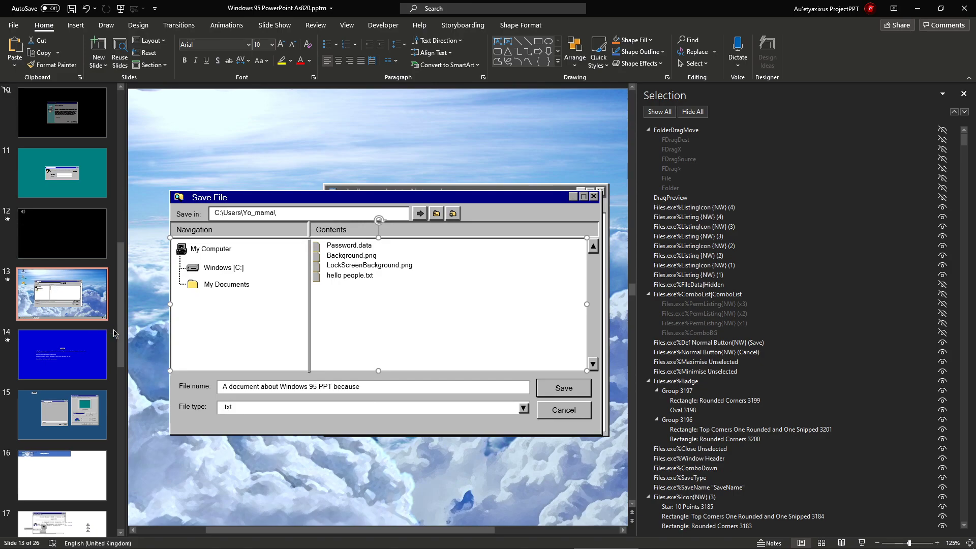
pyautogui.moveTo(121, 333)
pyautogui.mouseDown()
pyautogui.moveTo(124, 396)
pyautogui.moveTo(135, 331)
pyautogui.mouseUp()
pyautogui.click(349, 342)
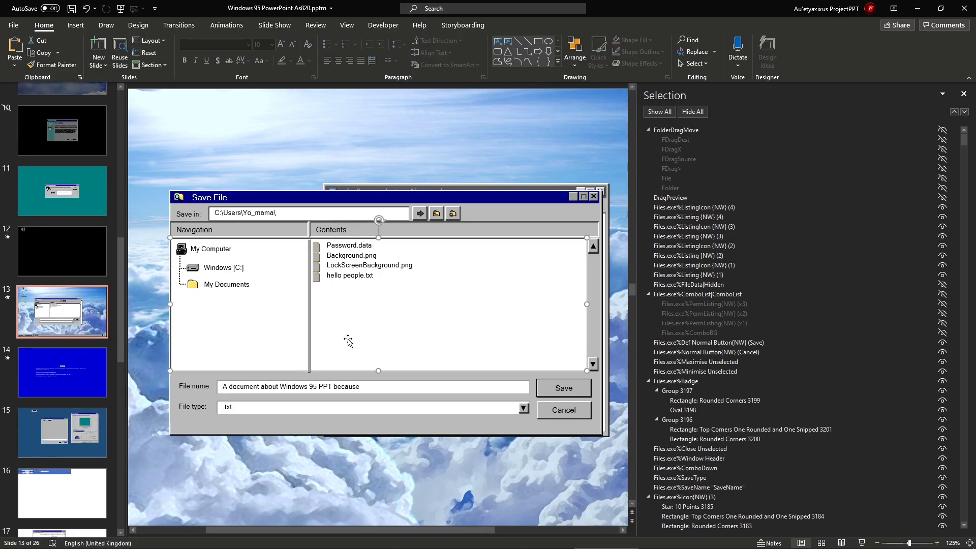
pyautogui.click(232, 200)
pyautogui.click(673, 286)
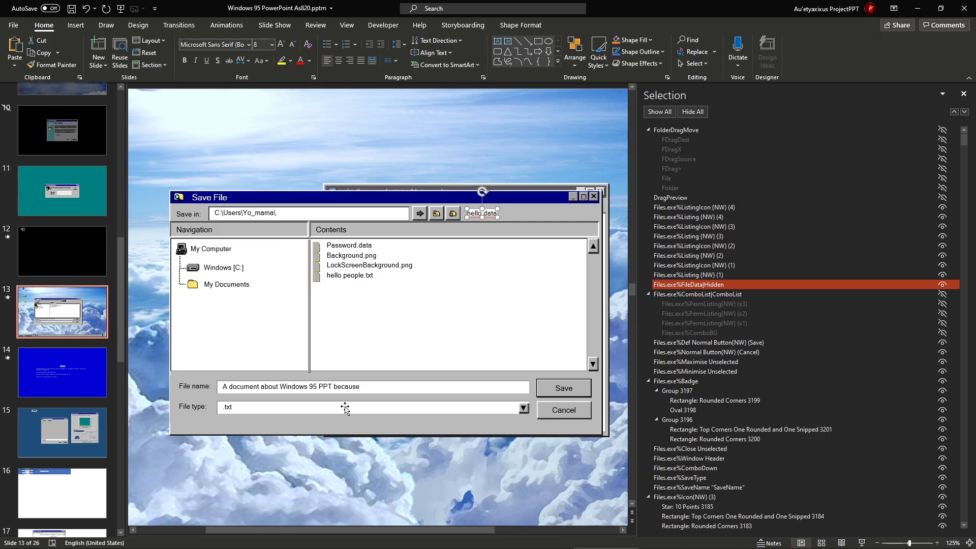
# Hide the hello.data box from the slide and restart the slide show from slide 13
pyautogui.click(864, 285)
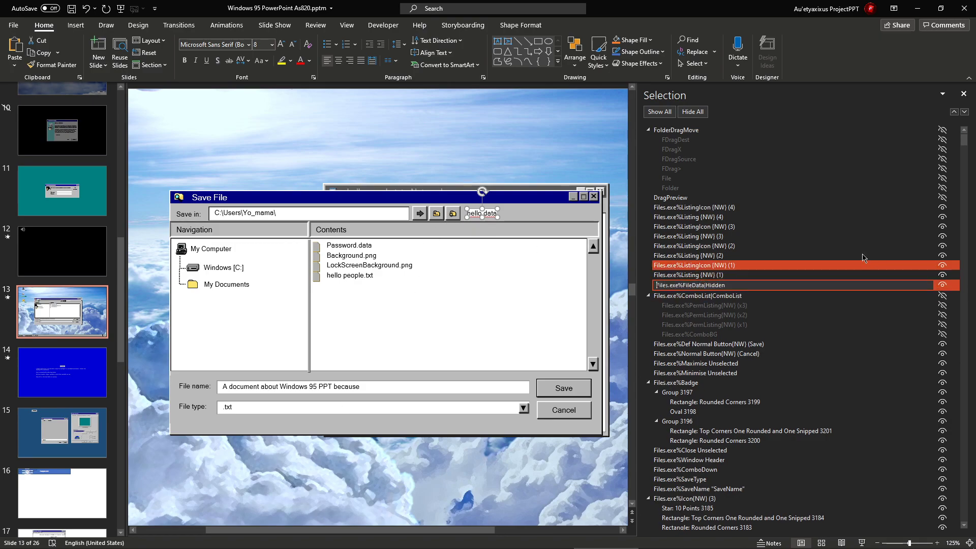
pyautogui.click(942, 285)
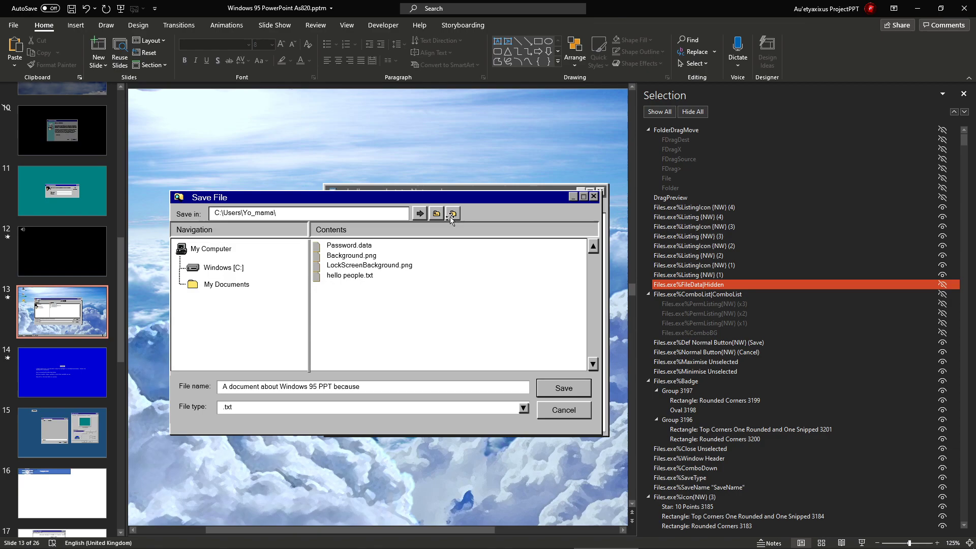
pyautogui.hotkey('shift', 'F5')
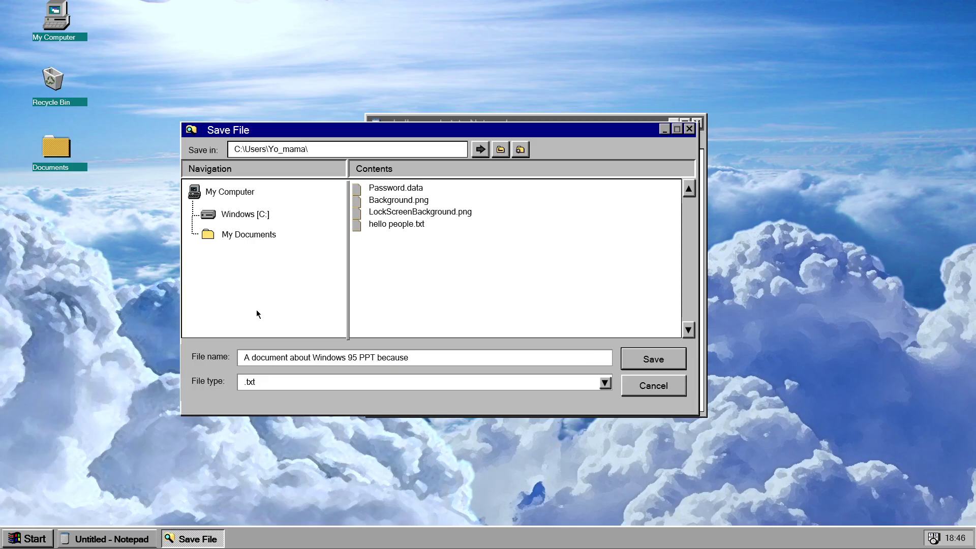
pyautogui.press('Escape')
pyautogui.click(194, 277)
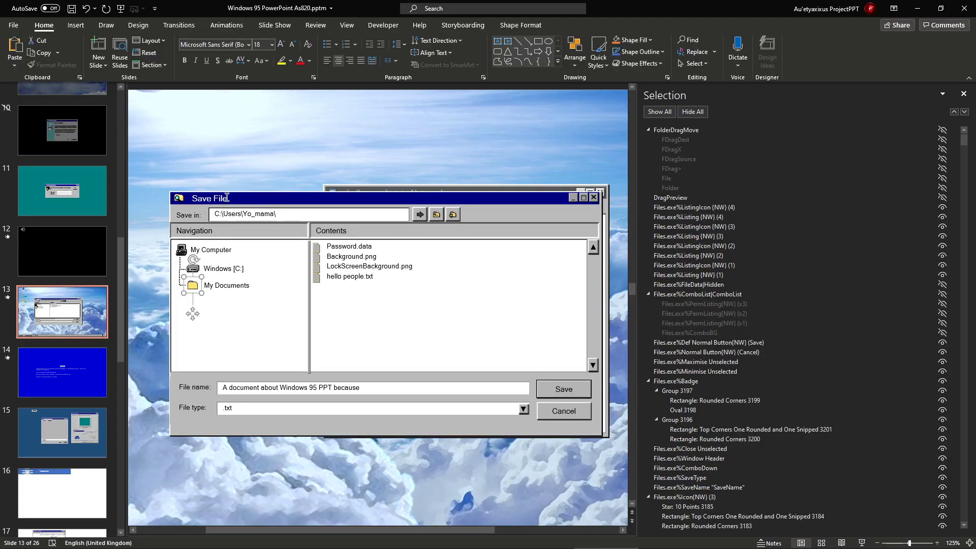
pyautogui.click(178, 199)
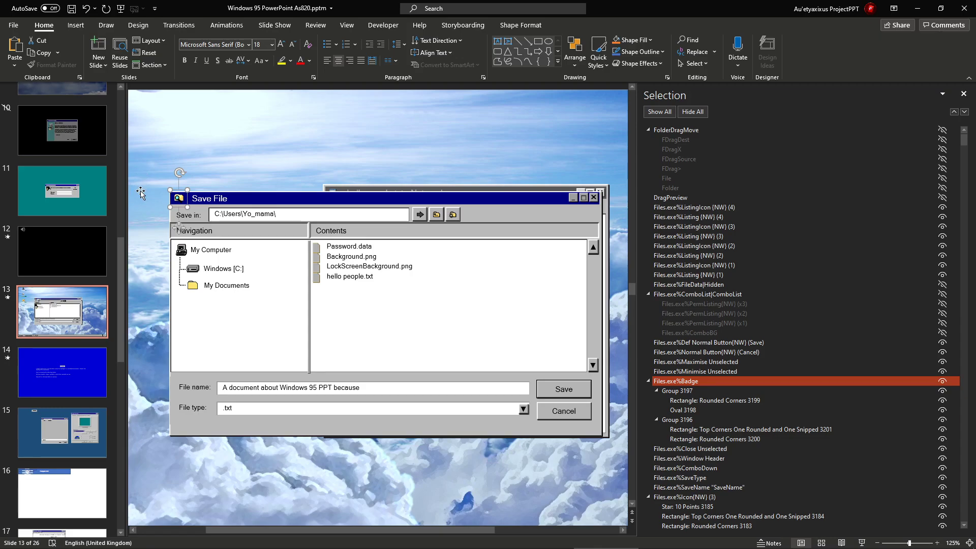
pyautogui.click(179, 258)
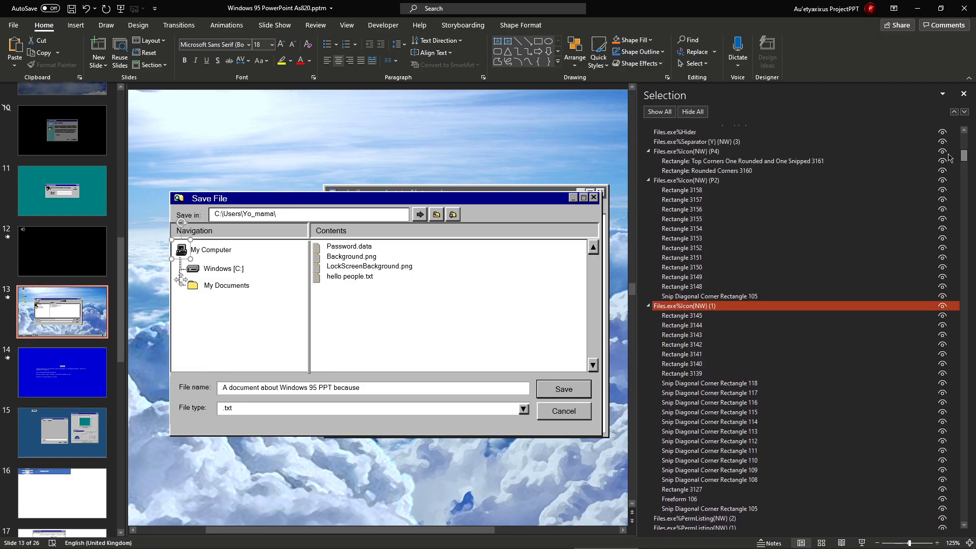
pyautogui.click(192, 292)
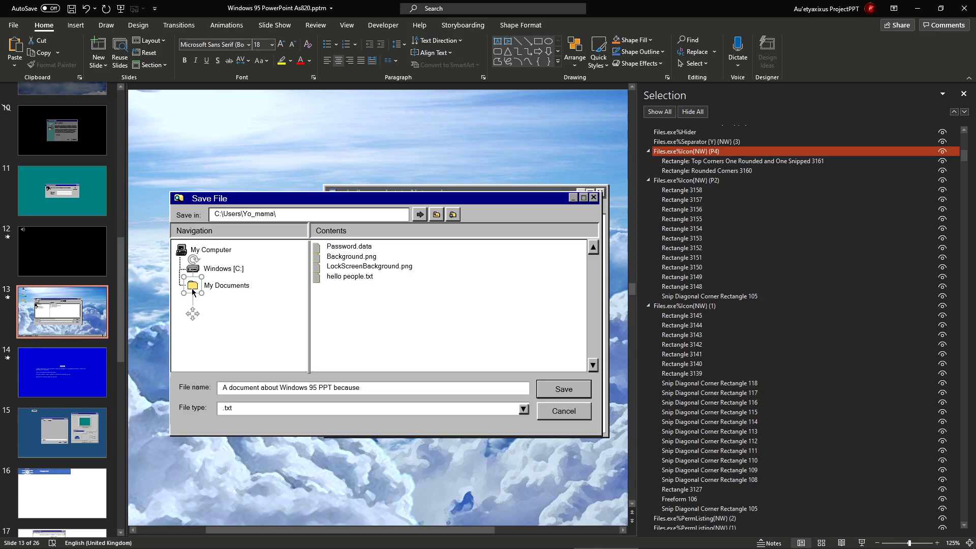
pyautogui.click(657, 153)
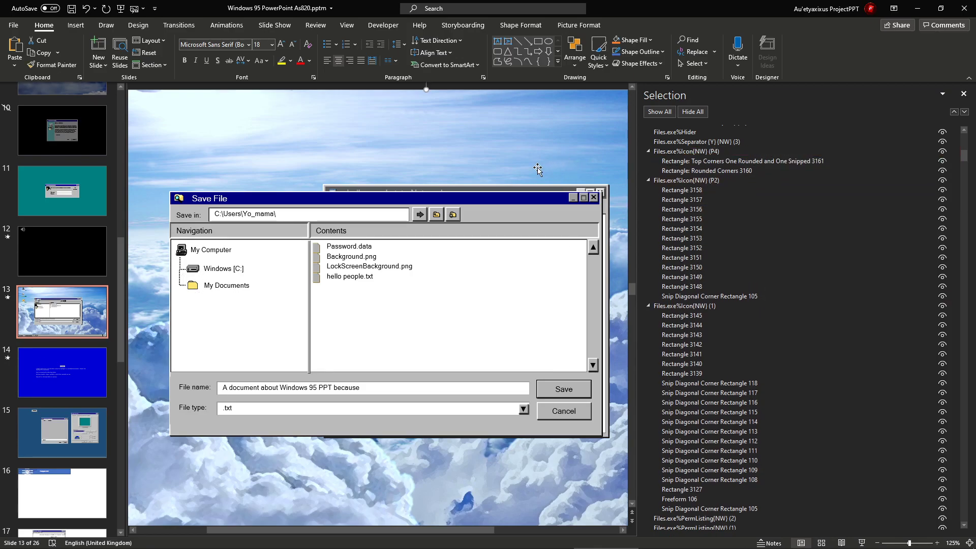
pyautogui.click(657, 152)
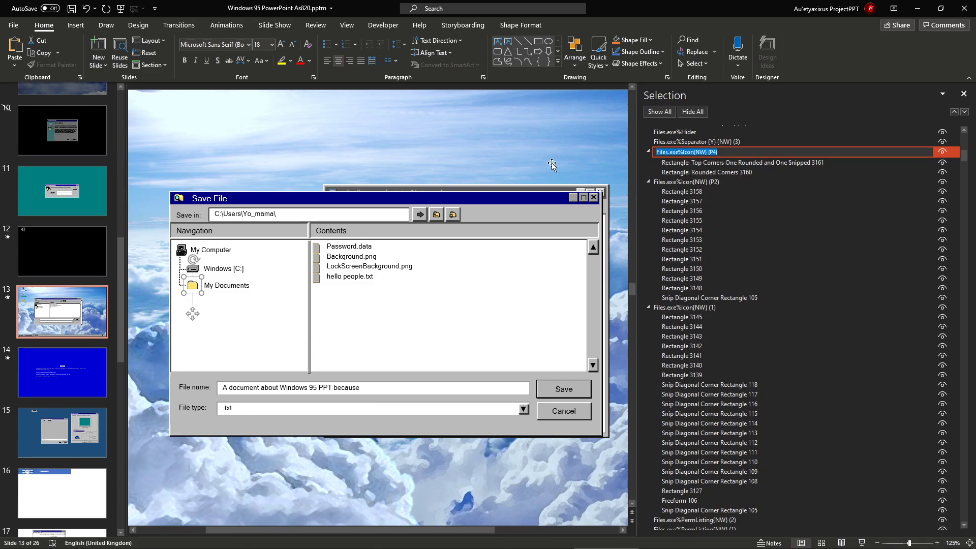
pyautogui.click(429, 150)
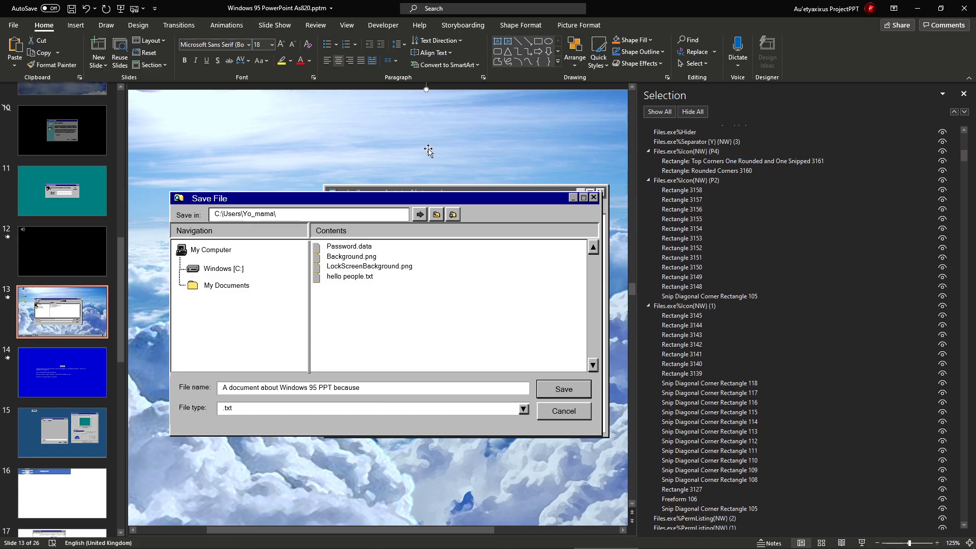
pyautogui.hotkey('shift', 'F5')
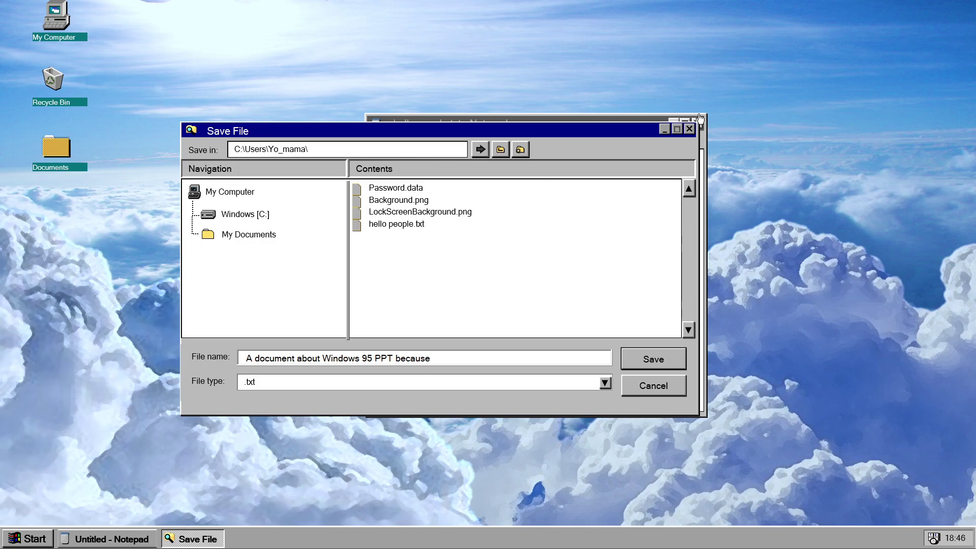
# Cancel the simulated Save File dialog and launch Windows Explorer from the Start menu
pyautogui.click(690, 129)
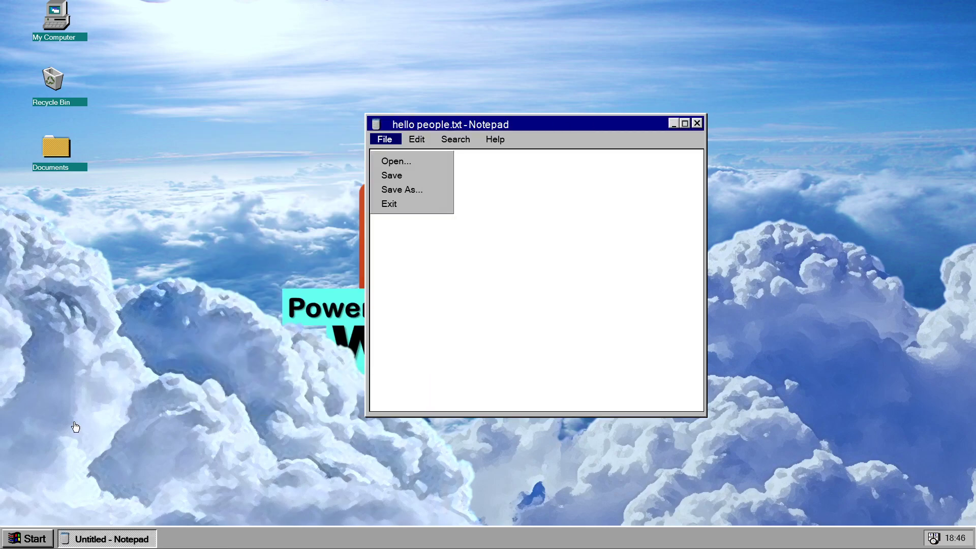
pyautogui.click(32, 541)
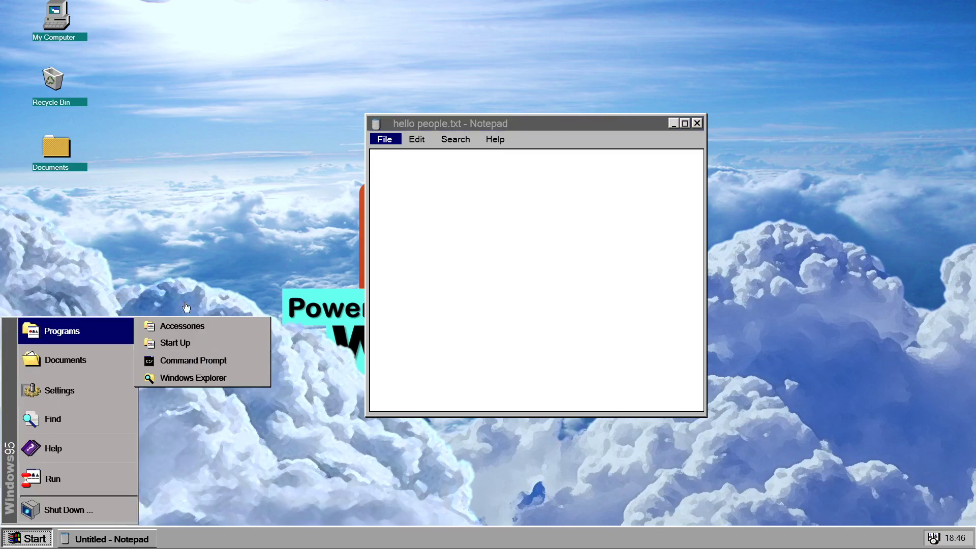
pyautogui.click(209, 379)
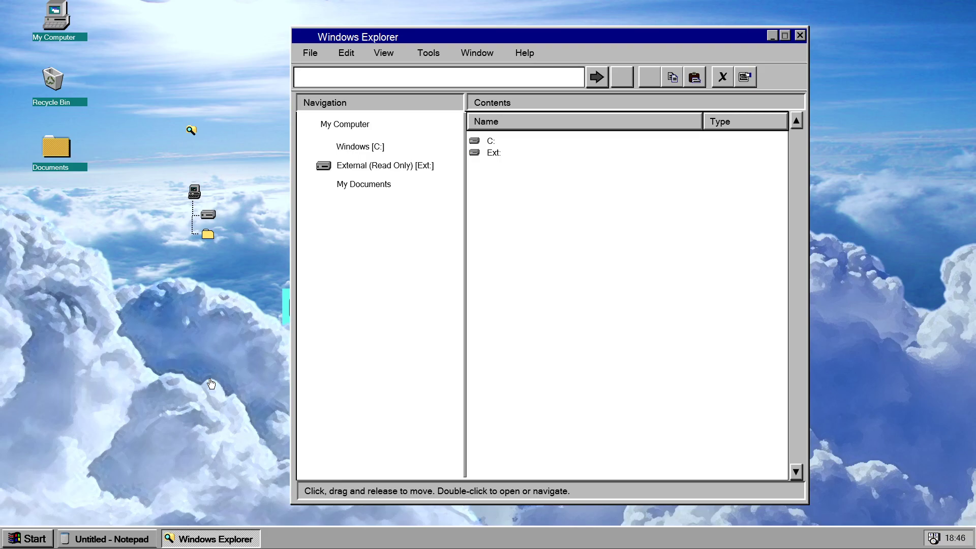
pyautogui.press('Escape')
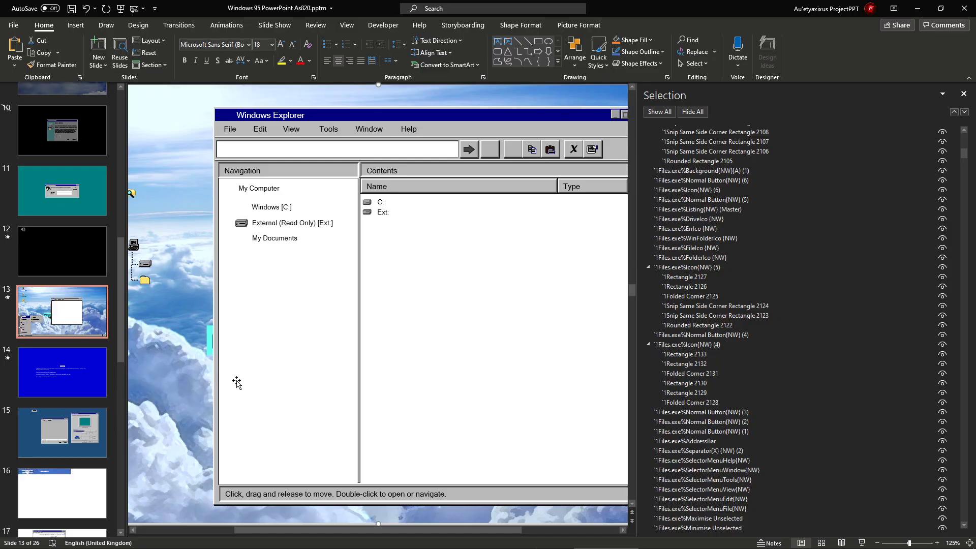
pyautogui.click(329, 368)
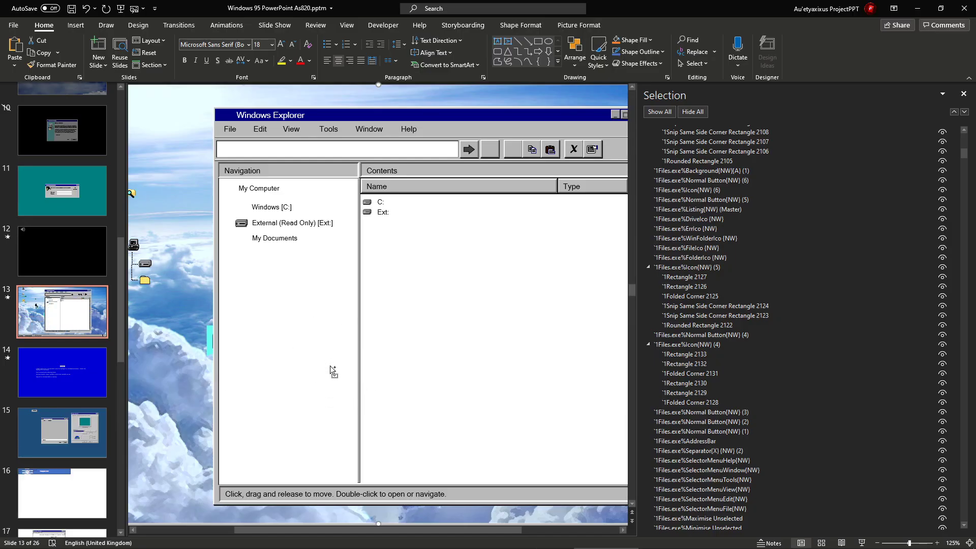
pyautogui.scroll(-2, 248, 219)
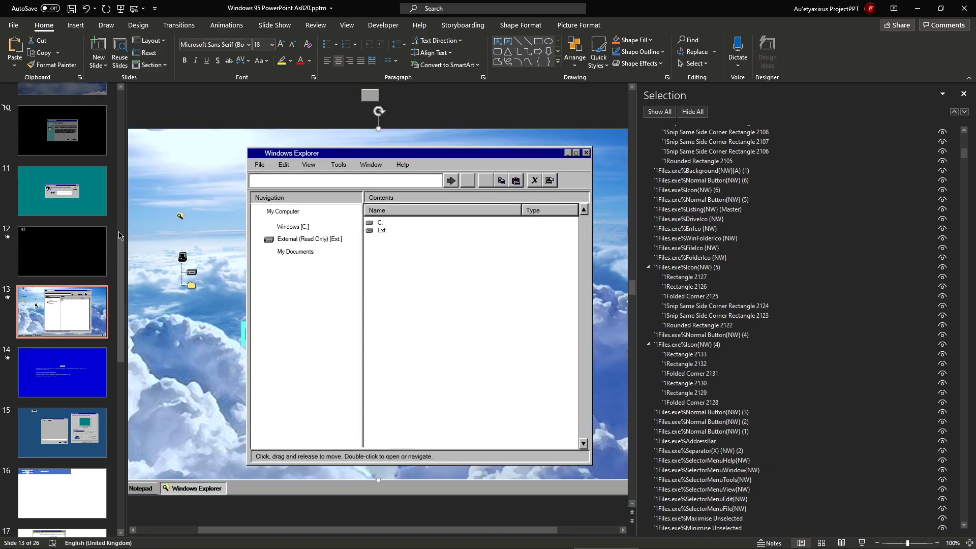
pyautogui.click(180, 217)
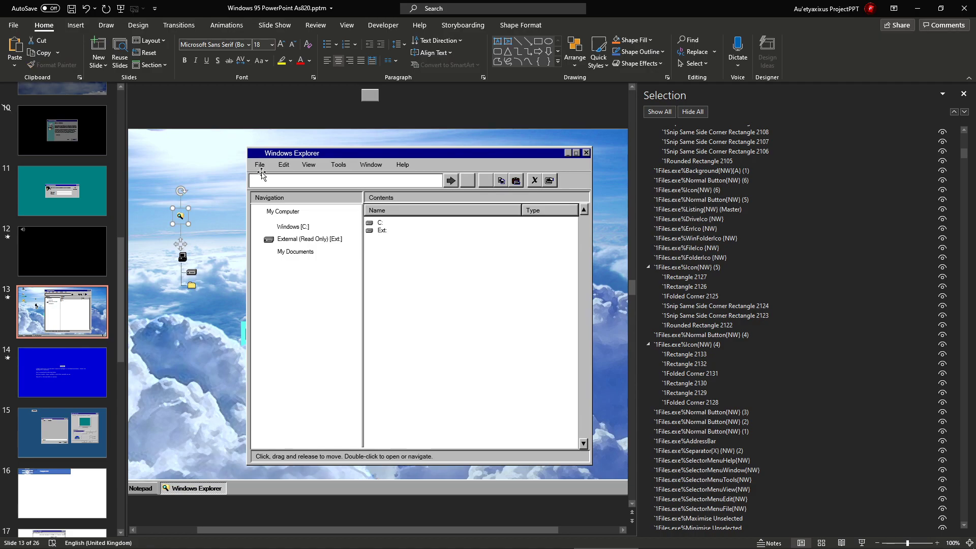
pyautogui.click(543, 220)
pyautogui.keyDown('ctrl'); pyautogui.click(913, 190); pyautogui.keyUp('ctrl')
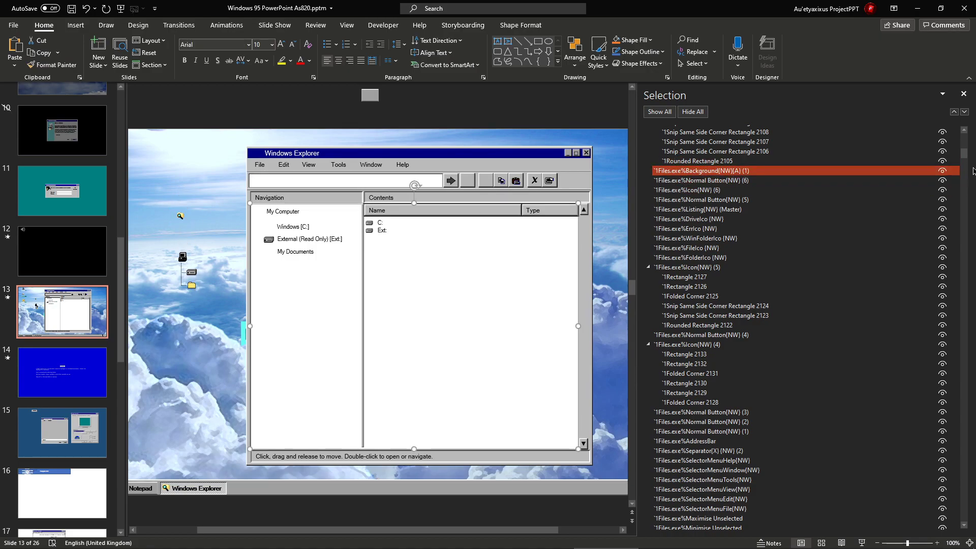
pyautogui.scroll(10, 864, 254)
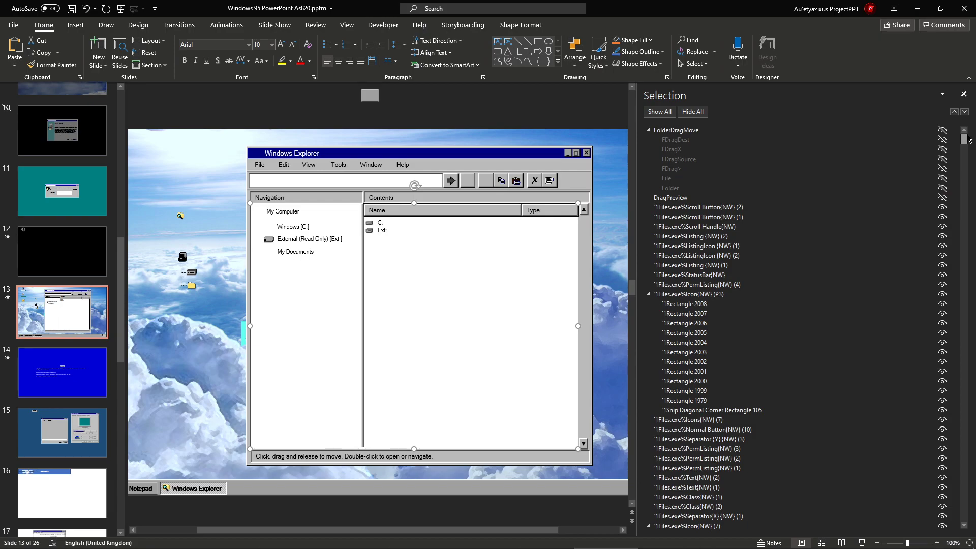
pyautogui.click(190, 285)
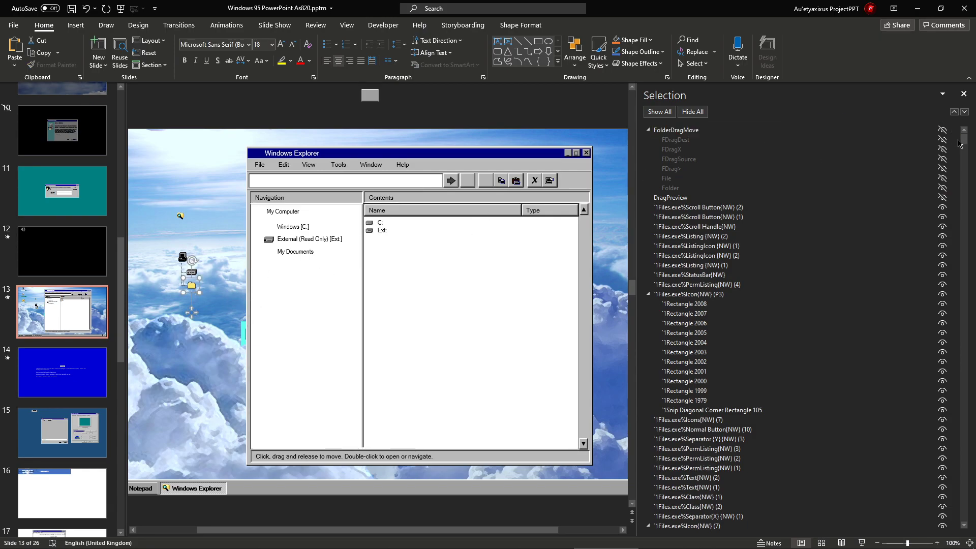
pyautogui.moveTo(964, 140); pyautogui.dragTo(965, 175)
pyautogui.click(781, 277)
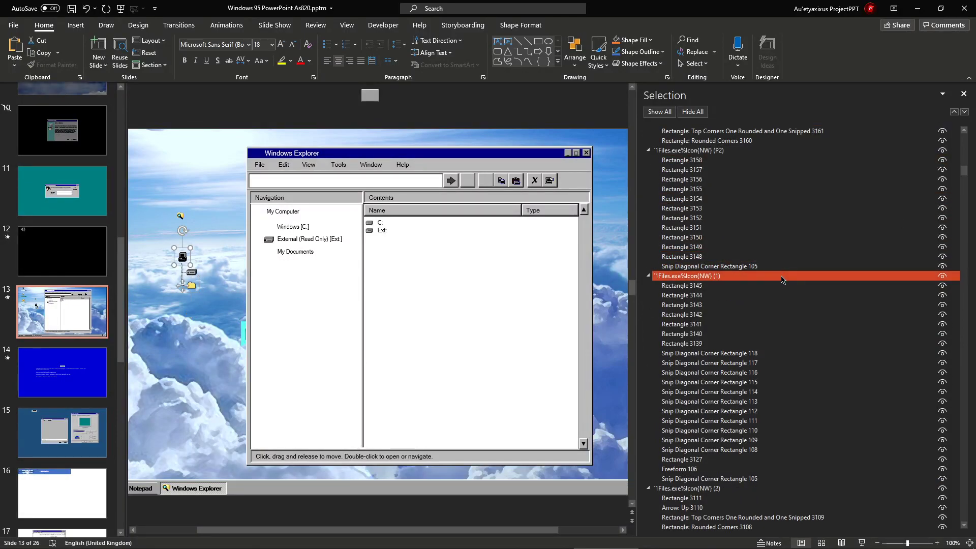
pyautogui.click(188, 319)
pyautogui.click(180, 217)
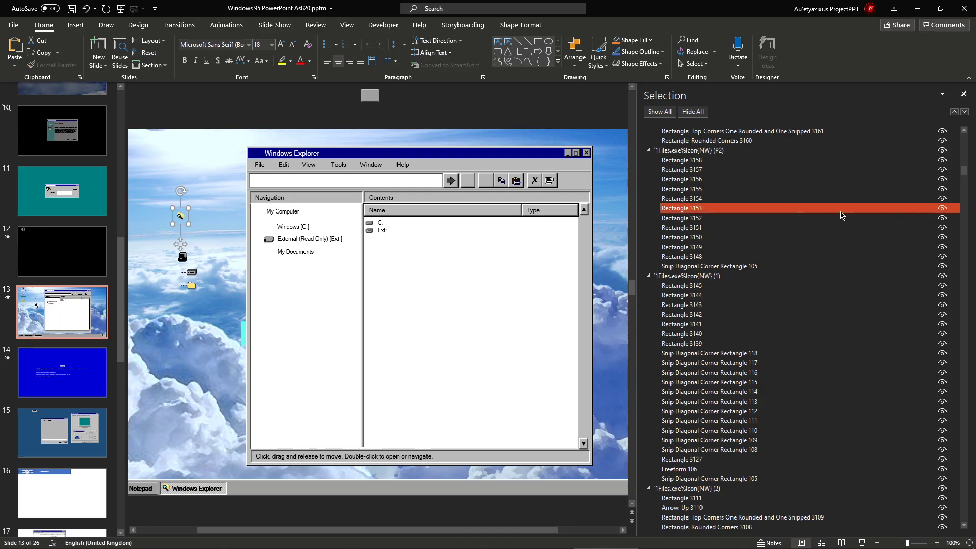
pyautogui.moveTo(965, 174); pyautogui.dragTo(965, 130)
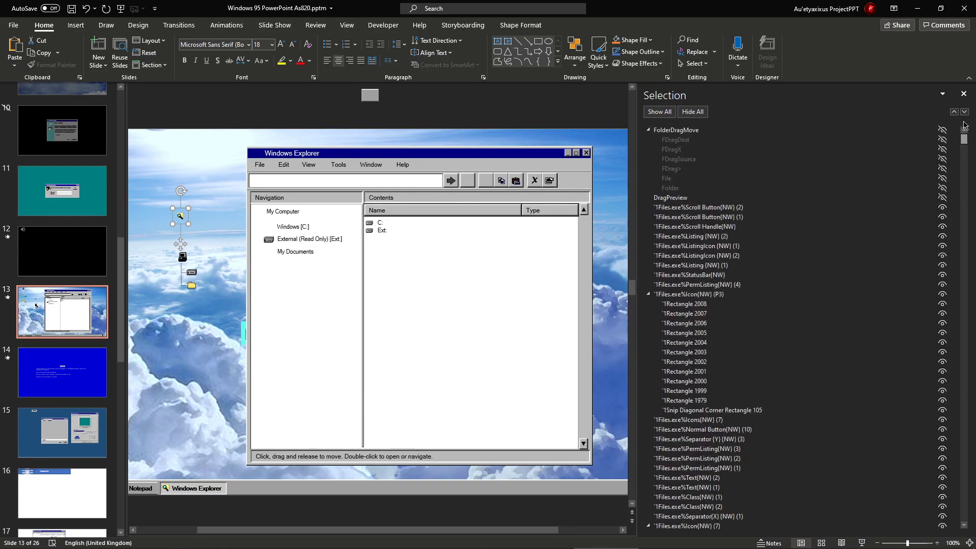
pyautogui.click(221, 162)
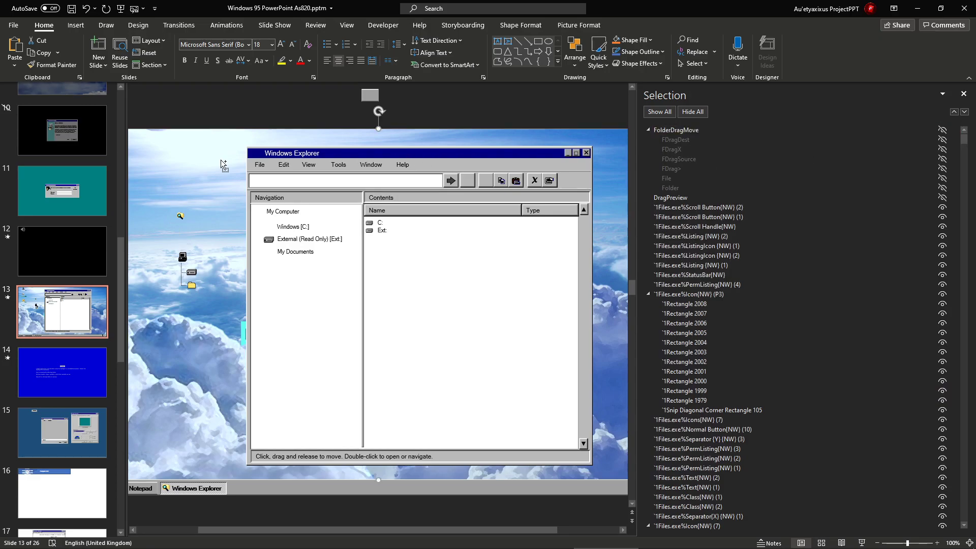
pyautogui.click(225, 125)
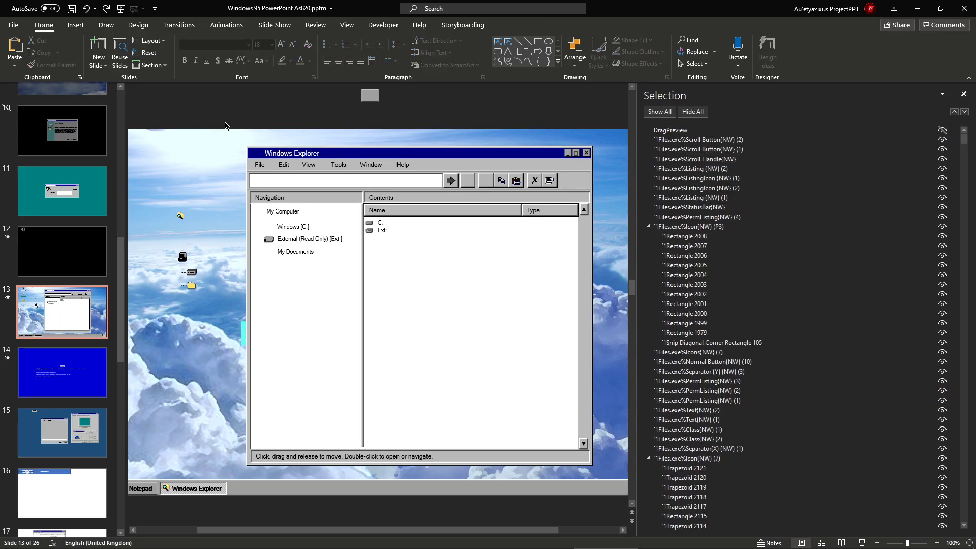
# Browse to slide 19 and select its Notepad and Windows Explorer window groups
pyautogui.click(224, 123)
pyautogui.scroll(-5, 38, 328)
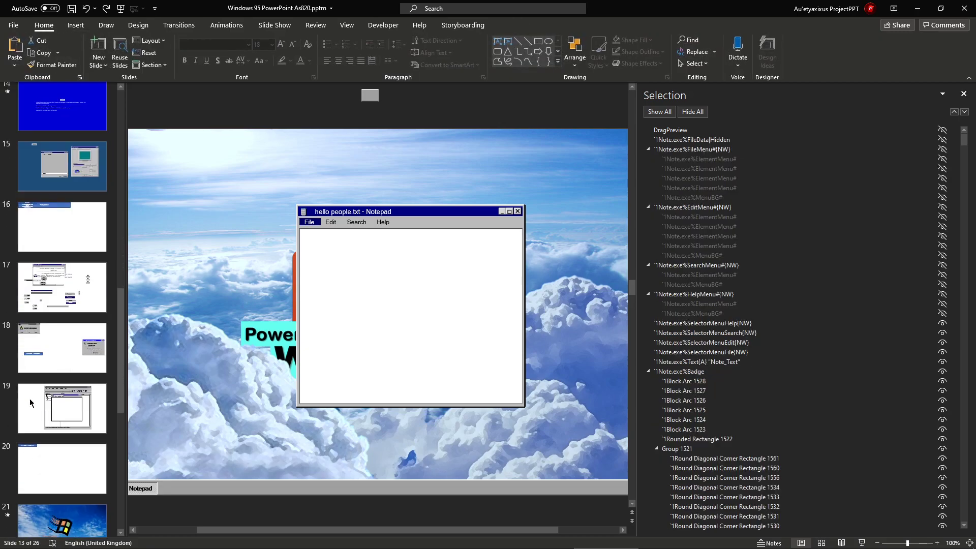
pyautogui.scroll(3, 30, 403)
pyautogui.click(61, 471)
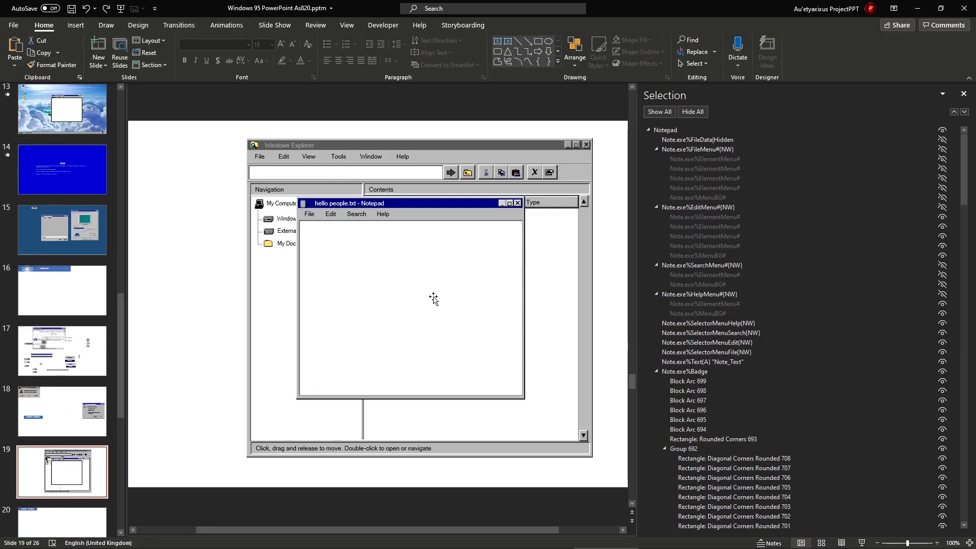
pyautogui.click(434, 299)
pyautogui.click(570, 163)
pyautogui.scroll(-3, 563, 220)
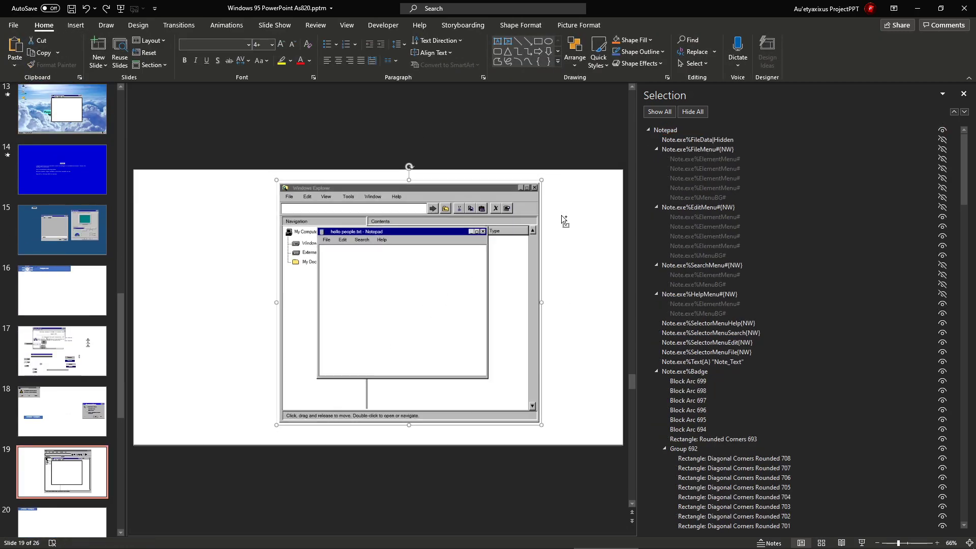
pyautogui.scroll(3, 553, 230)
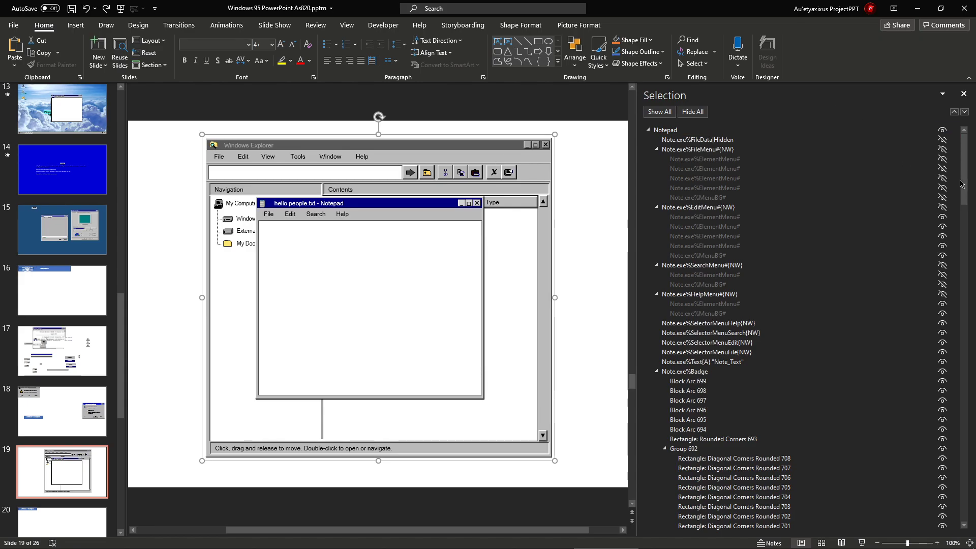
# Scroll through the Selection pane, then return to slide 13 with the Notepad window
pyautogui.moveTo(961, 180); pyautogui.dragTo(950, 242)
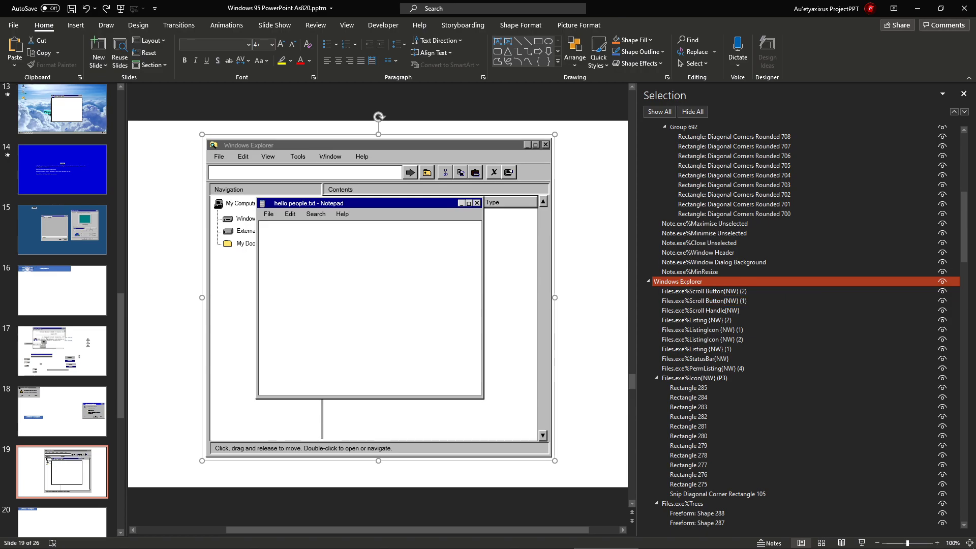
pyautogui.scroll(2, 901, 229)
pyautogui.scroll(-4, 901, 234)
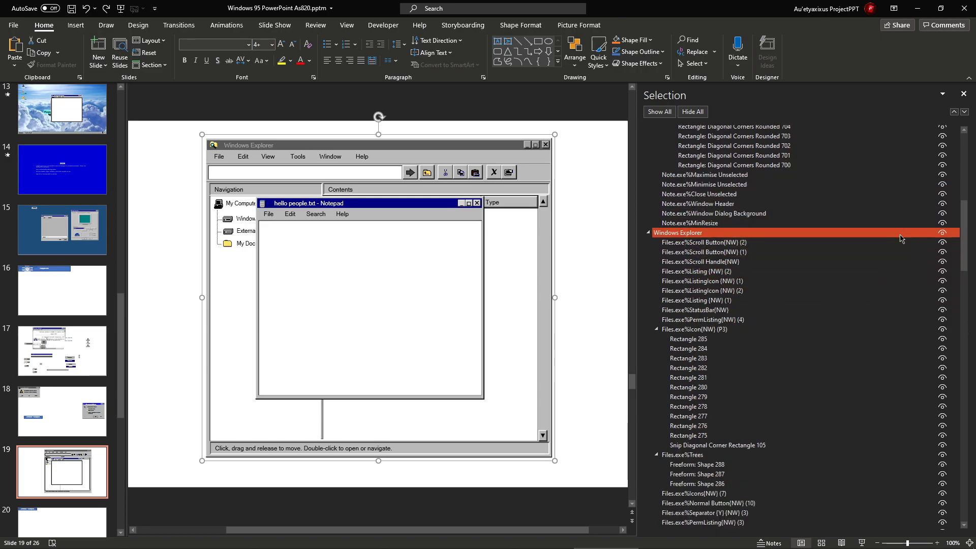
pyautogui.moveTo(961, 239); pyautogui.dragTo(960, 294)
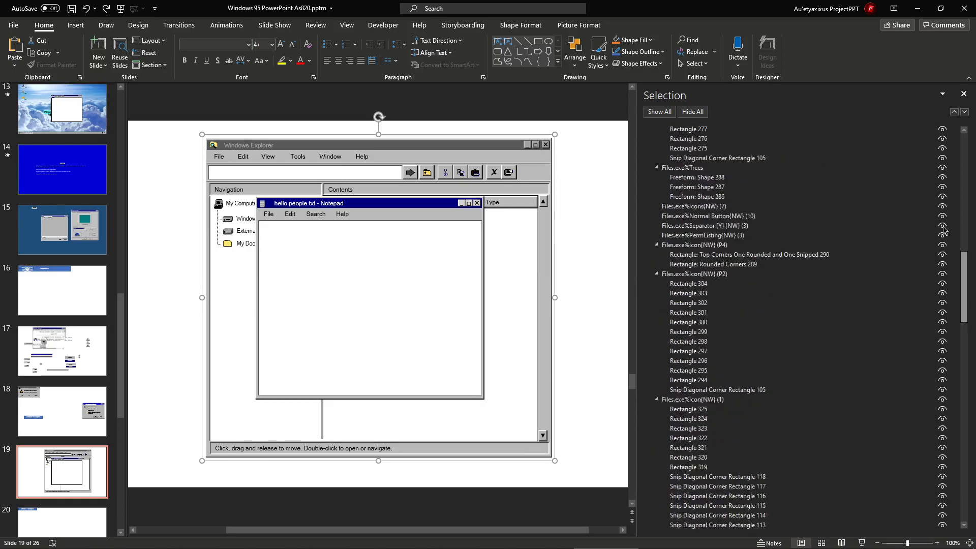
pyautogui.scroll(10, 943, 230)
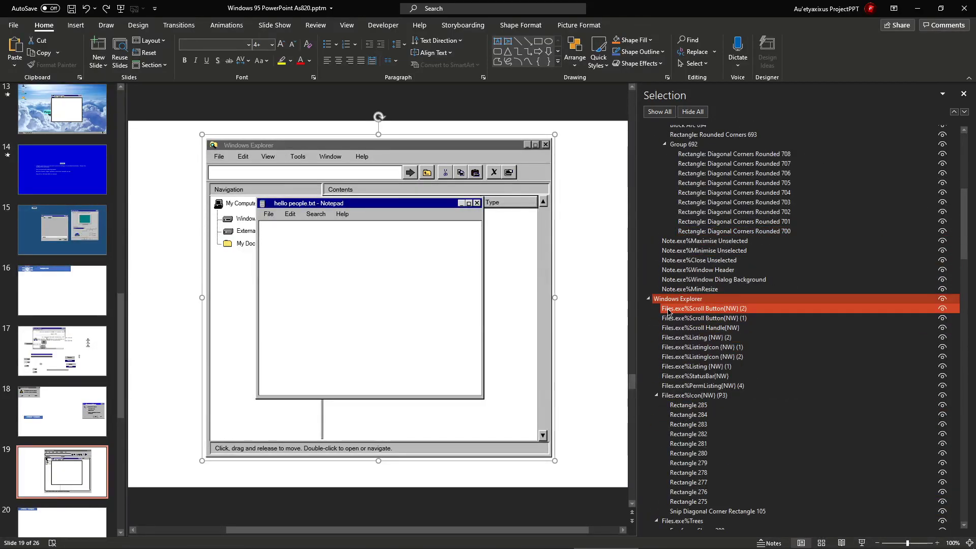
pyautogui.click(61, 110)
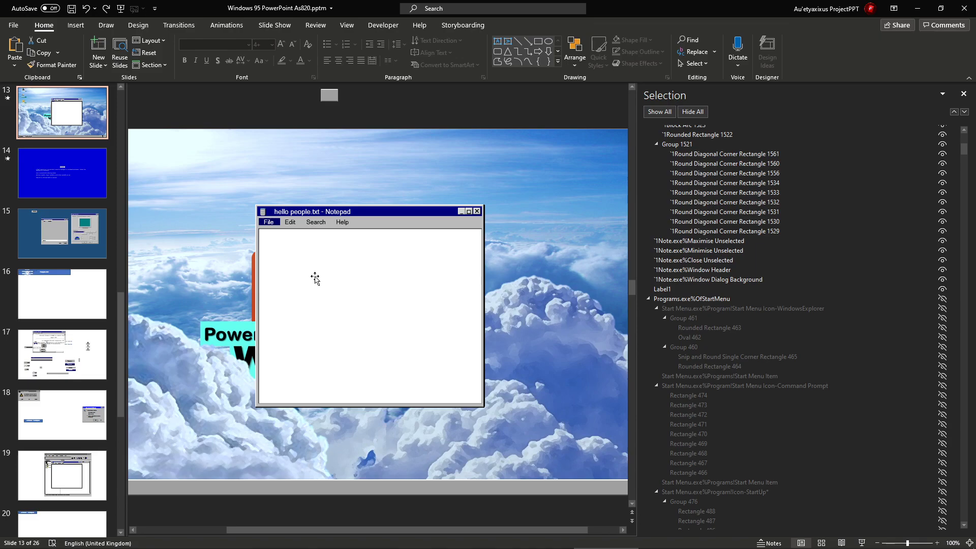
# Select the Windows Explorer window group on slide 19
pyautogui.scroll(-1, 142, 392)
pyautogui.scroll(-5, 51, 454)
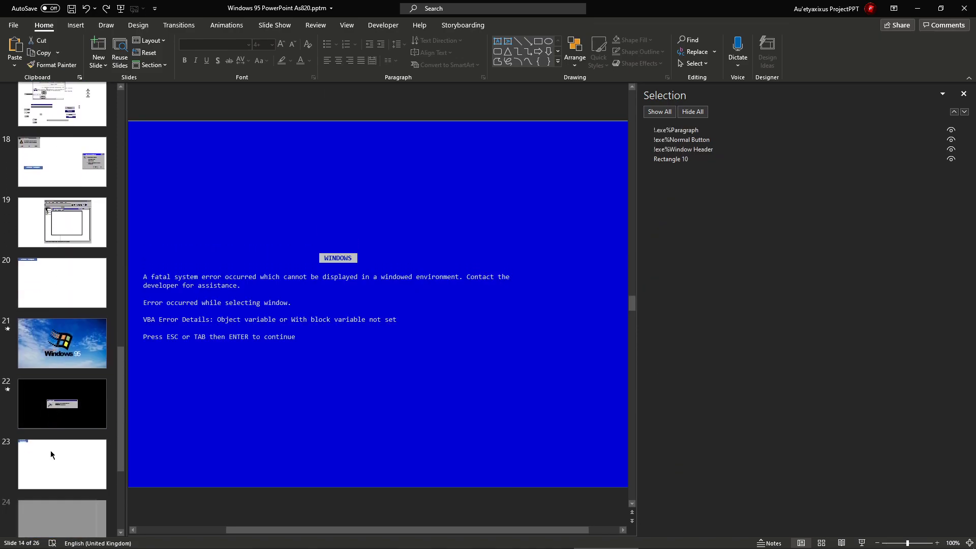
pyautogui.scroll(-3, 51, 454)
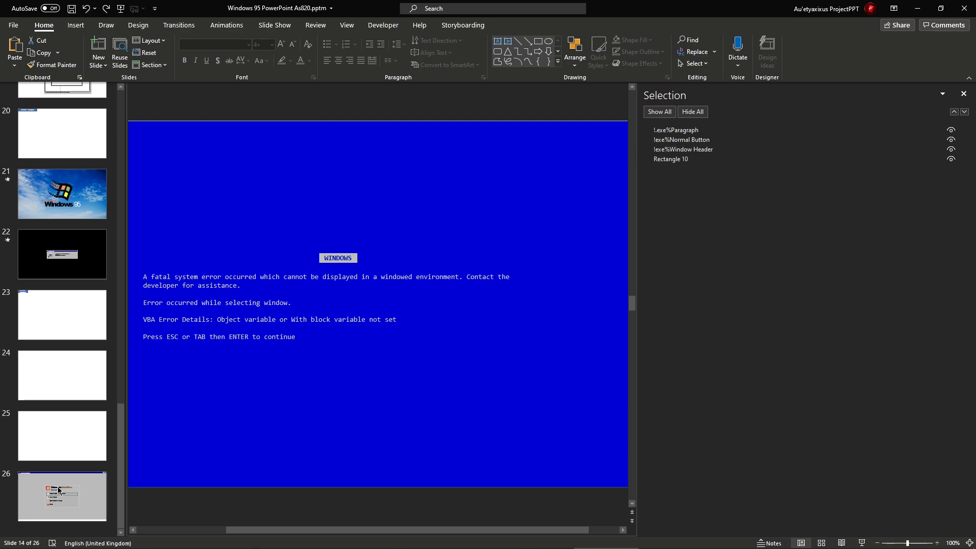
pyautogui.scroll(4, 58, 489)
pyautogui.click(62, 294)
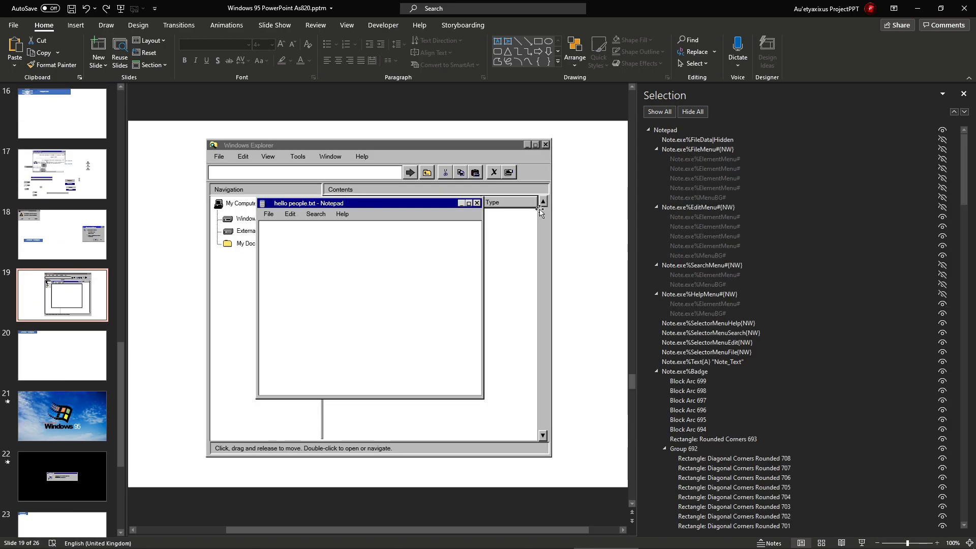
pyautogui.click(540, 212)
# Paste the Explorer group onto slide 13, ungroup it with Ctrl+Shift+G, and delete the pieces
pyautogui.scroll(1, 92, 273)
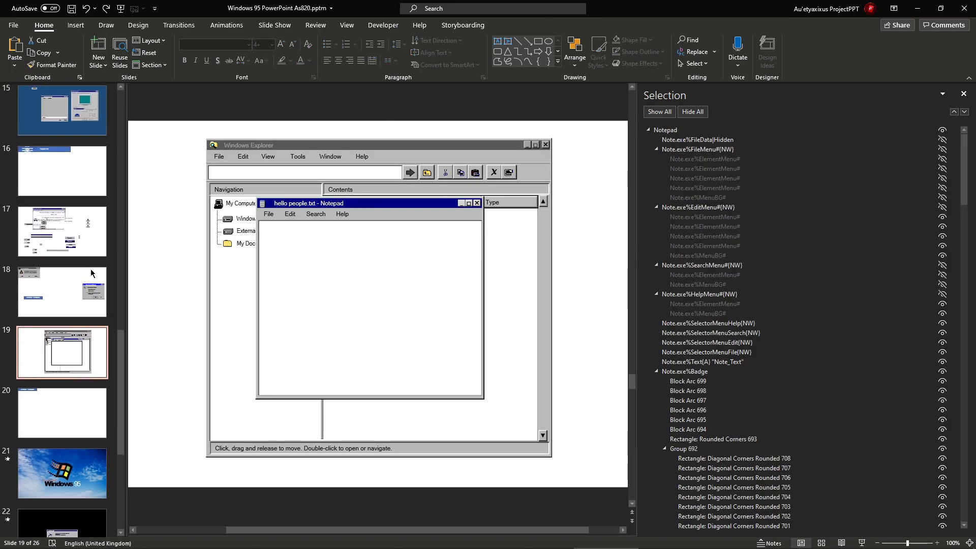
pyautogui.scroll(5, 92, 273)
pyautogui.click(62, 212)
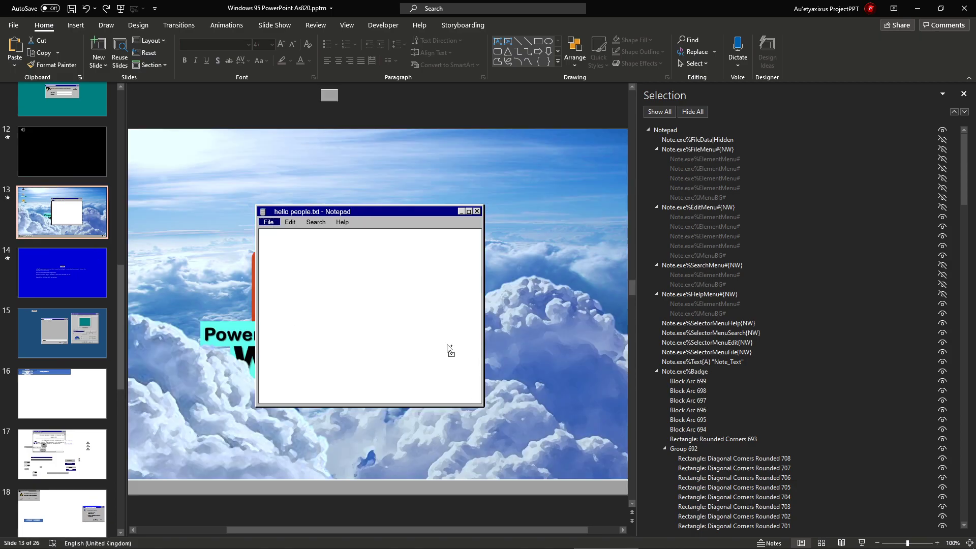
pyautogui.hotkey('ctrl', 'v')
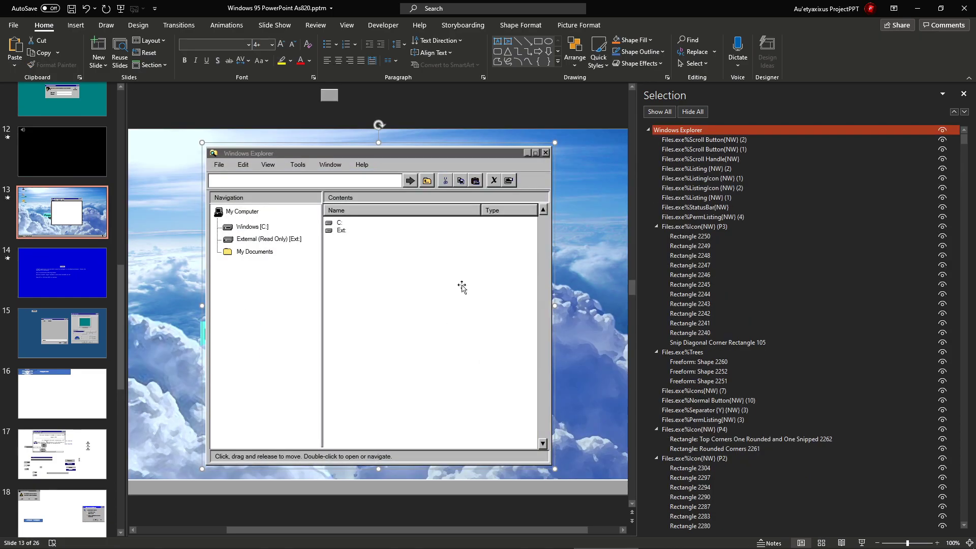
pyautogui.hotkey('ctrl', 'shift', 'g')
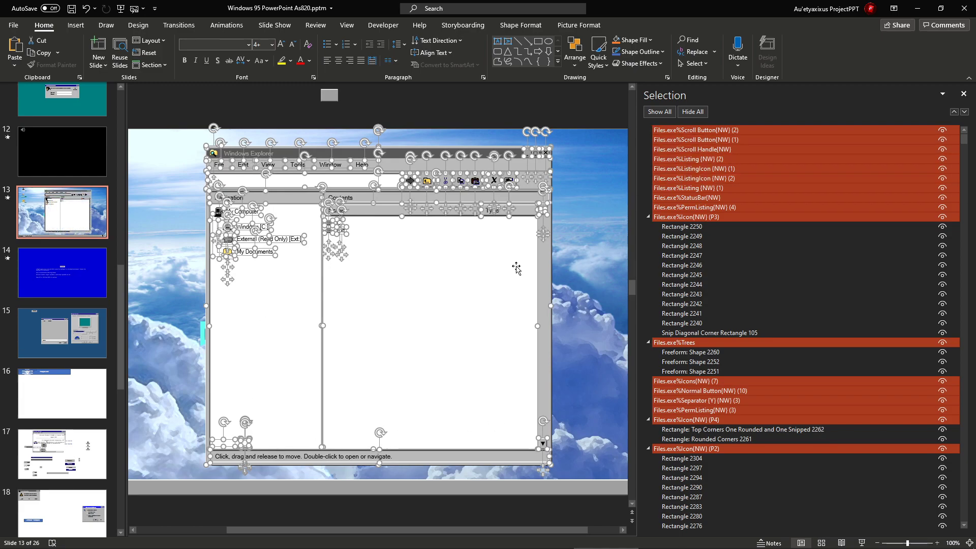
pyautogui.press('Delete')
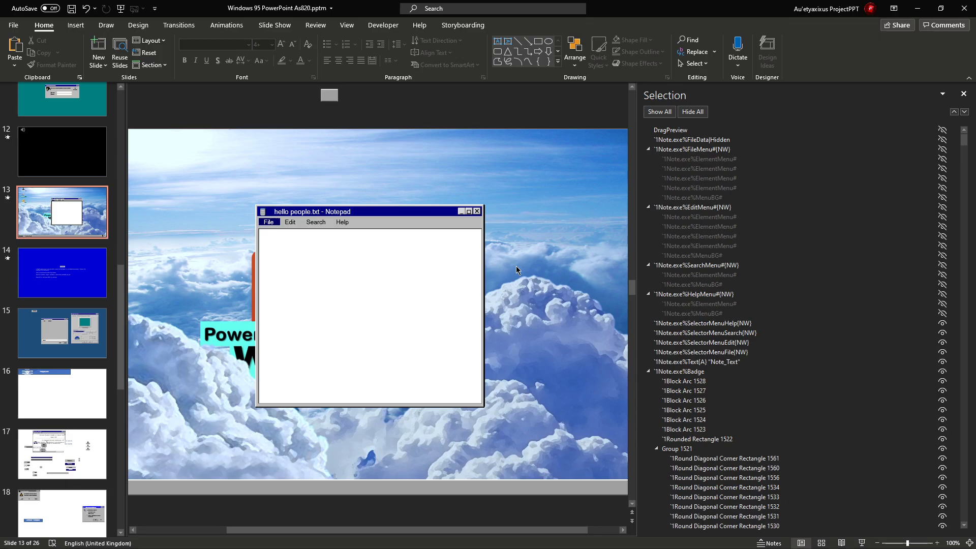
# Bring up Notepad's Save File dialog in the slide show, then return to editing
pyautogui.hotkey('shift', 'F5')
pyautogui.click(396, 141)
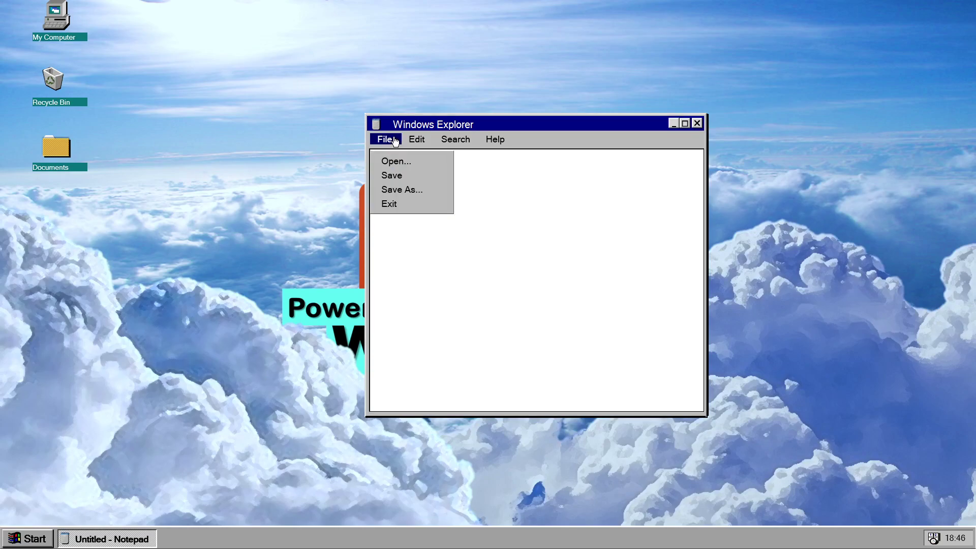
pyautogui.click(410, 192)
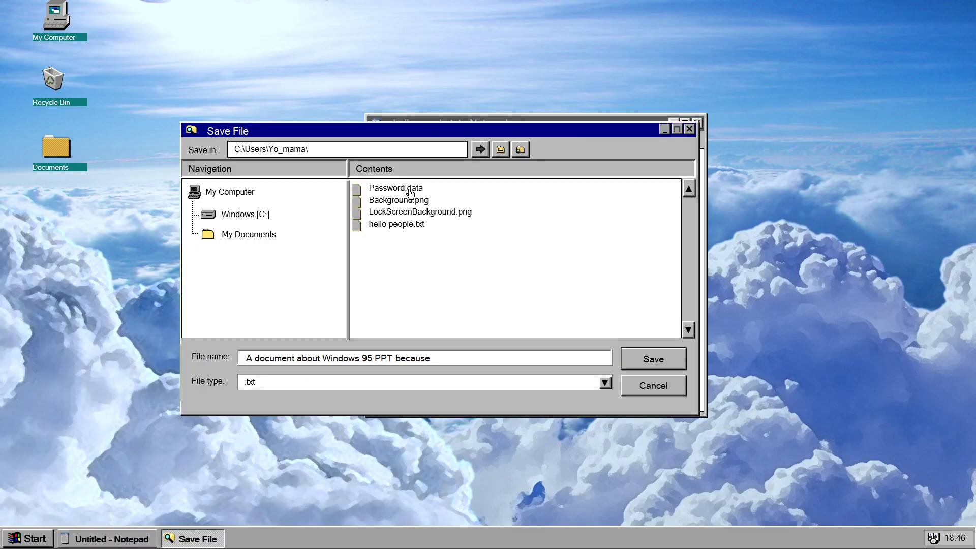
pyautogui.press('Escape')
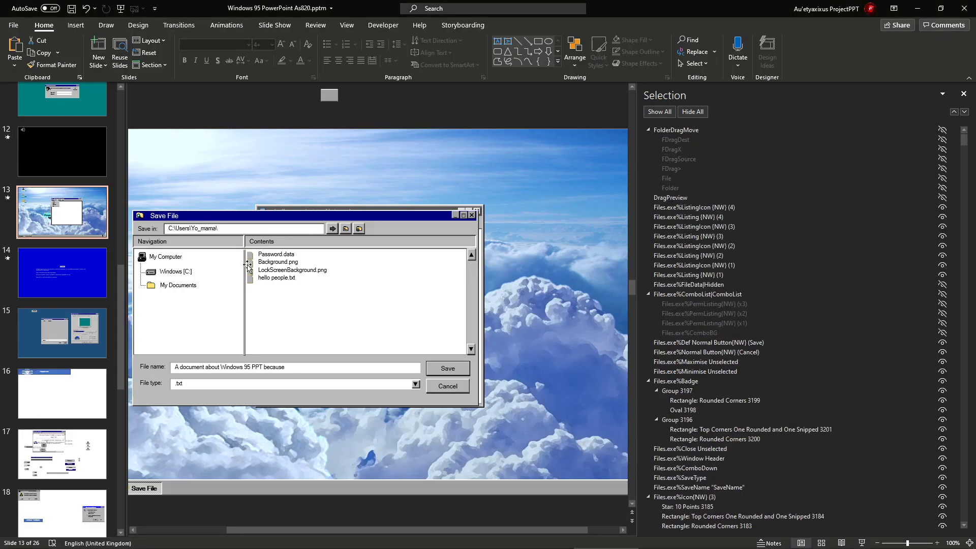
# Select the dialog's My Computer icon and isolate its group Files.exe%Icon{NW} (1)
pyautogui.click(140, 262)
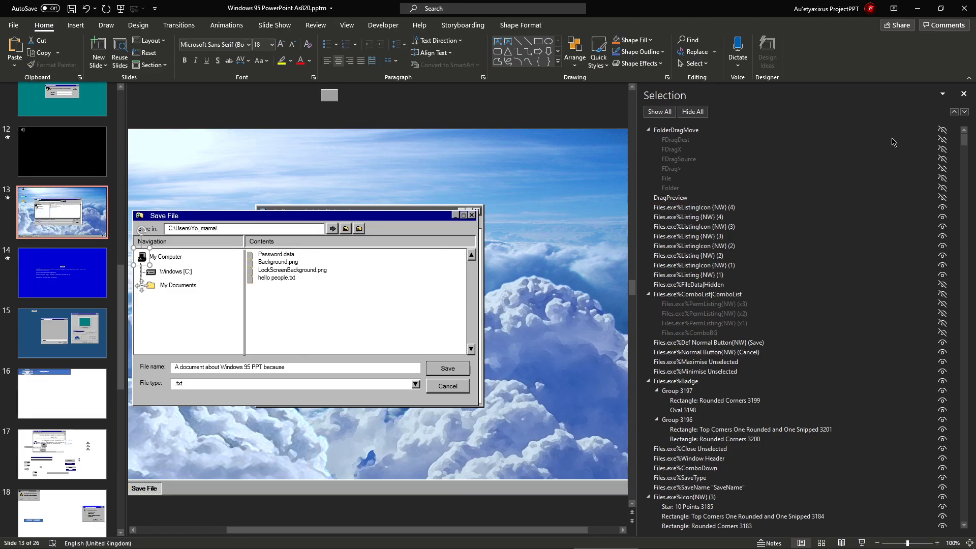
pyautogui.moveTo(960, 141); pyautogui.dragTo(959, 161)
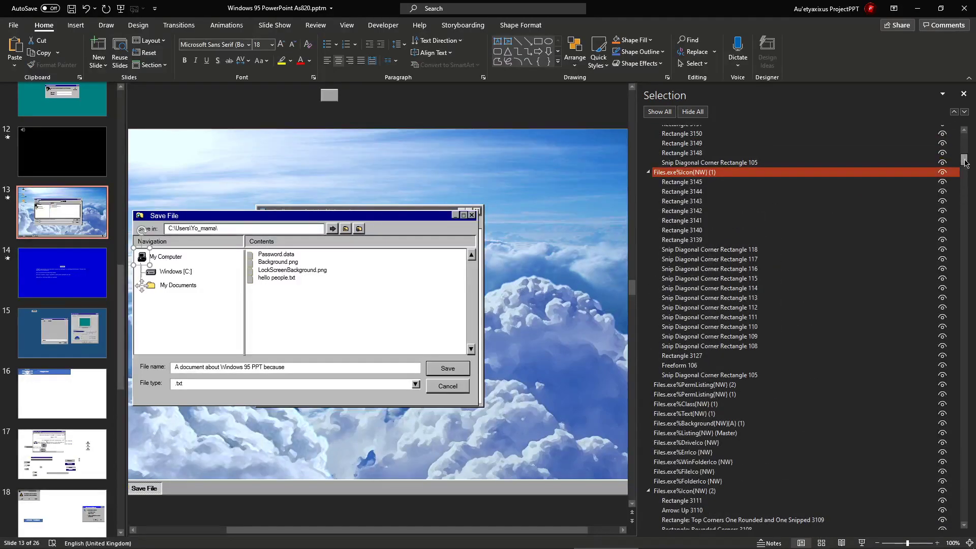
pyautogui.click(725, 172)
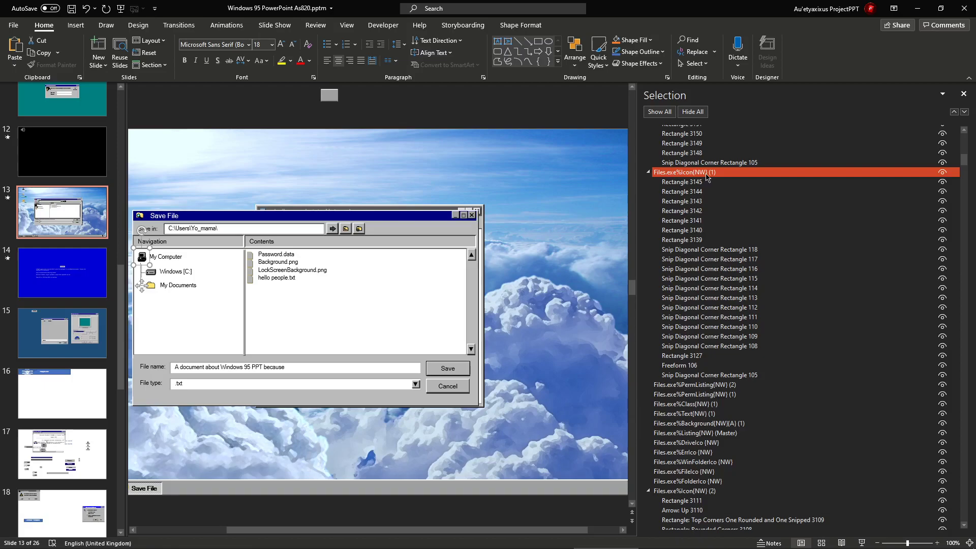
pyautogui.click(511, 184)
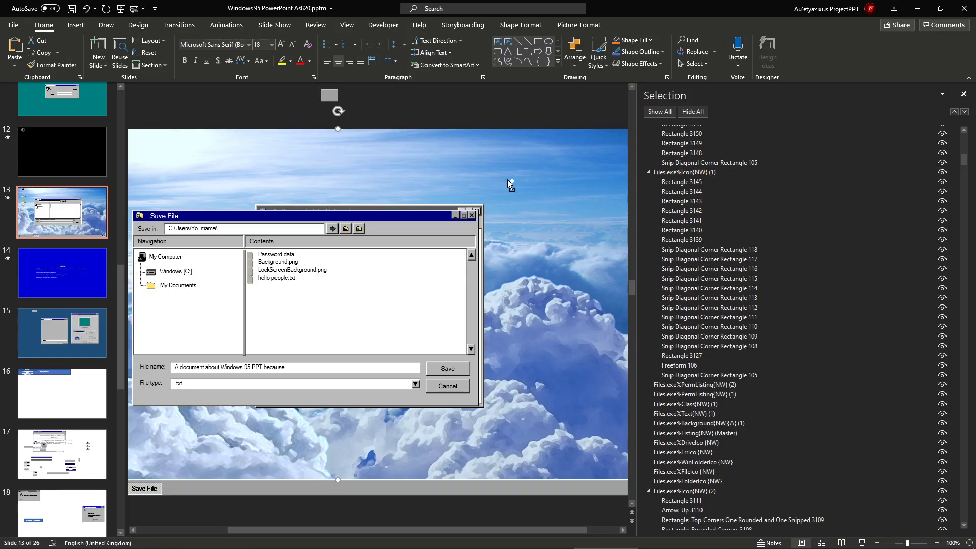
pyautogui.press('Escape')
pyautogui.scroll(-8, 76, 458)
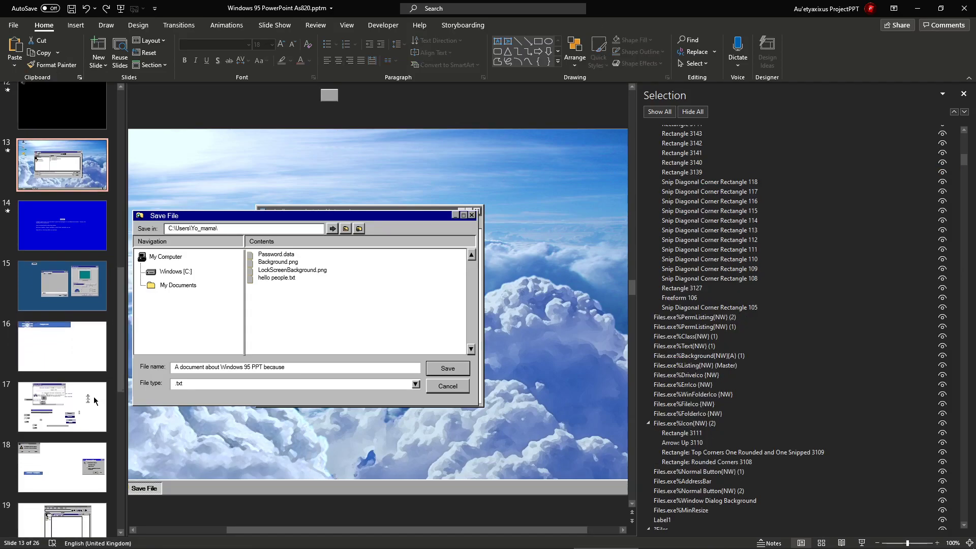
pyautogui.scroll(2, 75, 455)
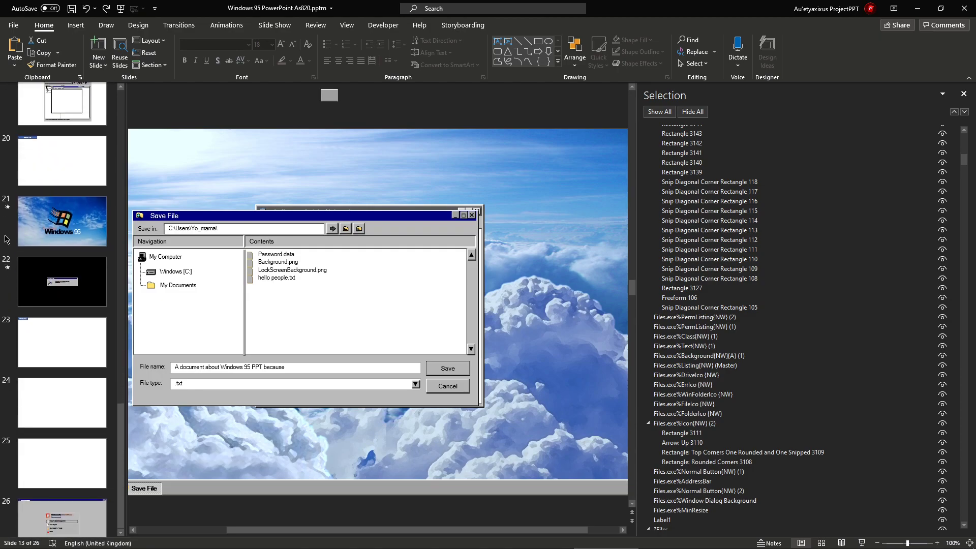
# Copy the Windows Explorer window group from slide 19 onto slide 13, shifted right
pyautogui.click(62, 218)
pyautogui.click(540, 204)
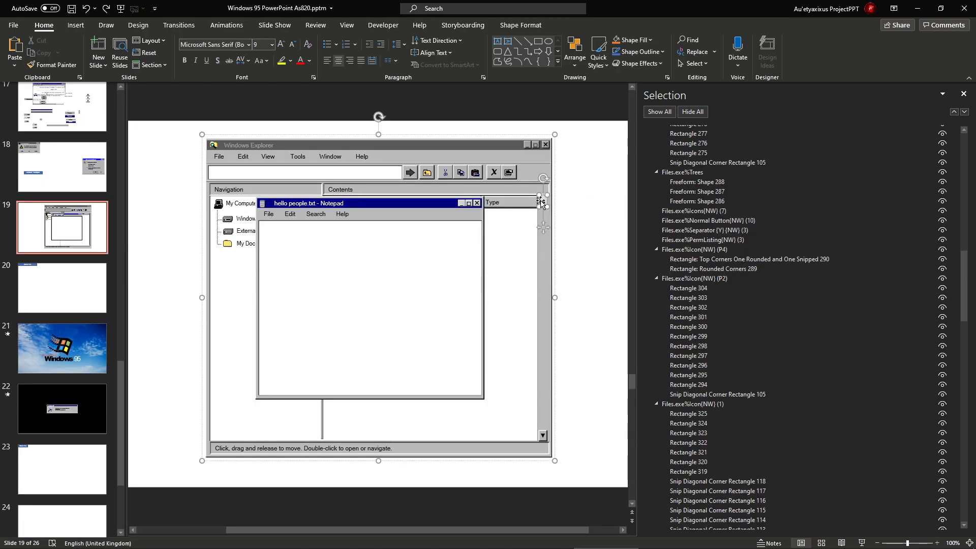
pyautogui.press('Escape')
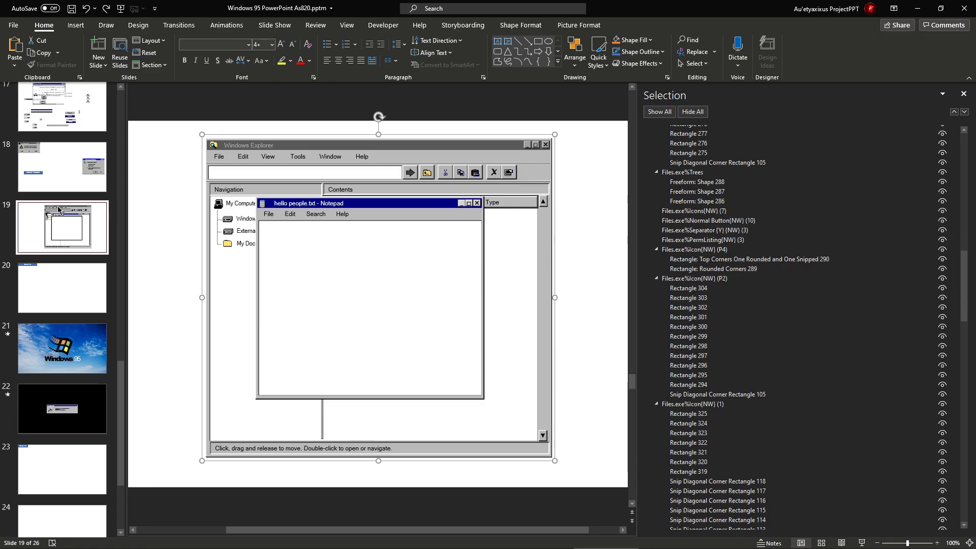
pyautogui.scroll(3, 62, 244)
pyautogui.scroll(2, 62, 244)
pyautogui.click(72, 222)
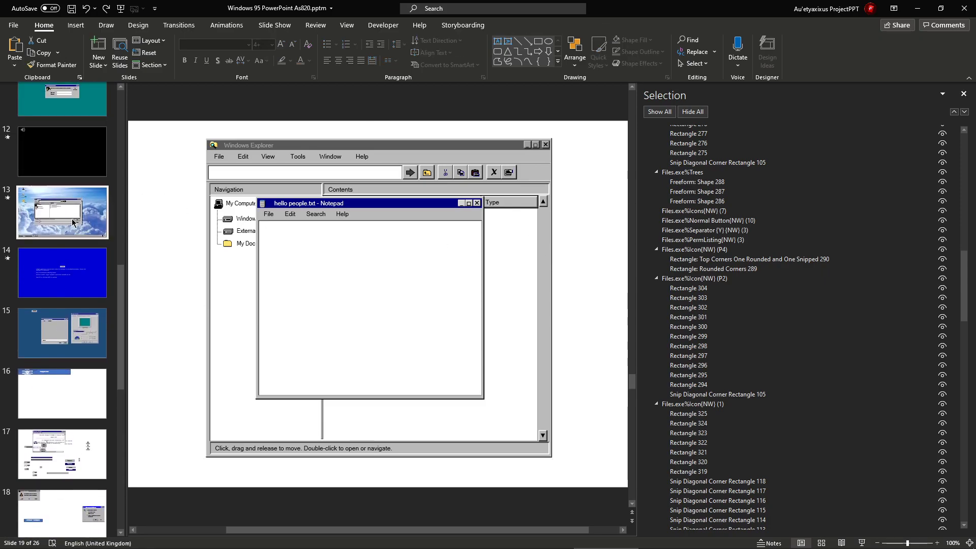
pyautogui.moveTo(285, 280); pyautogui.dragTo(428, 307)
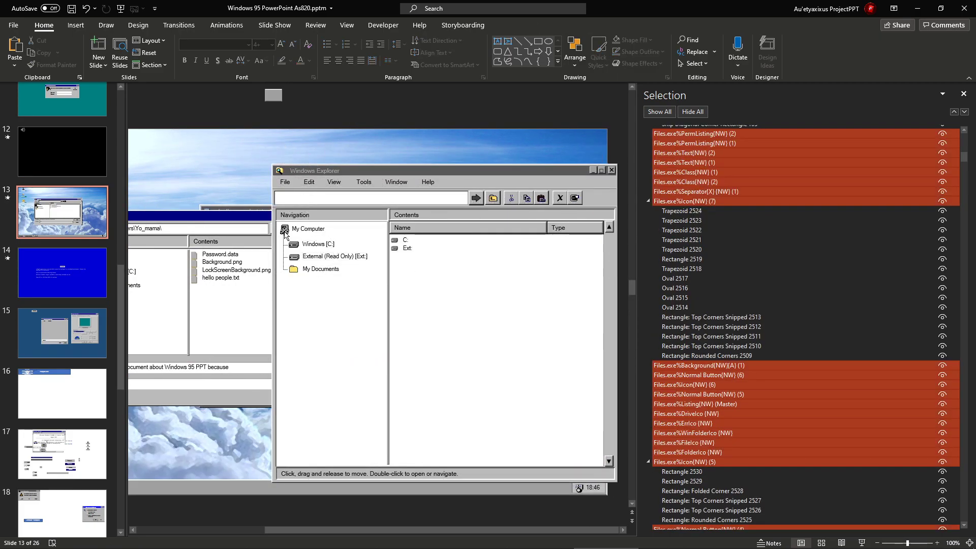
# Check Rectangle 2508's parent group Files.exe%Icon{NW} (1), then delete the pasted Explorer window
pyautogui.click(959, 155)
pyautogui.moveTo(961, 156)
pyautogui.mouseDown()
pyautogui.moveTo(958, 255)
pyautogui.moveTo(960, 150)
pyautogui.mouseUp()
pyautogui.click(679, 272)
pyautogui.click(669, 259)
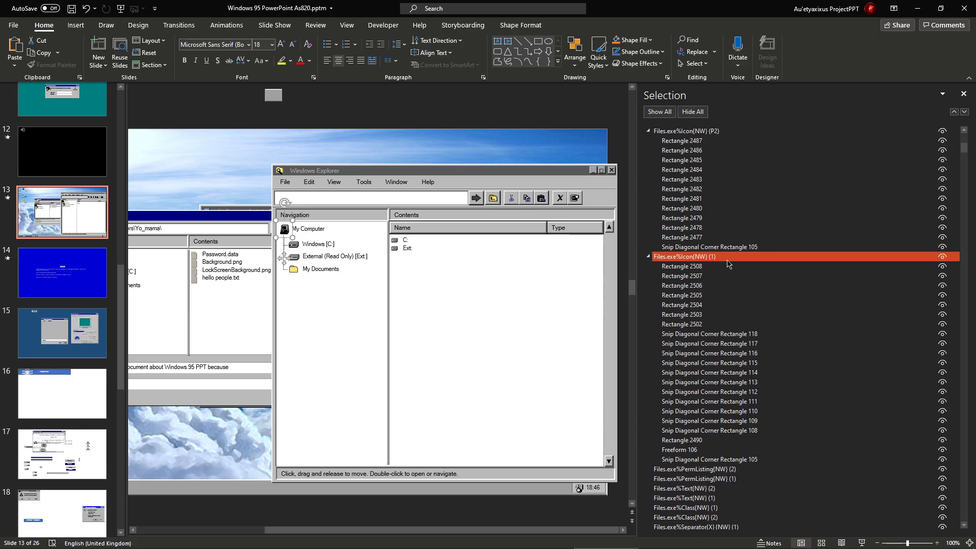
pyautogui.click(520, 150)
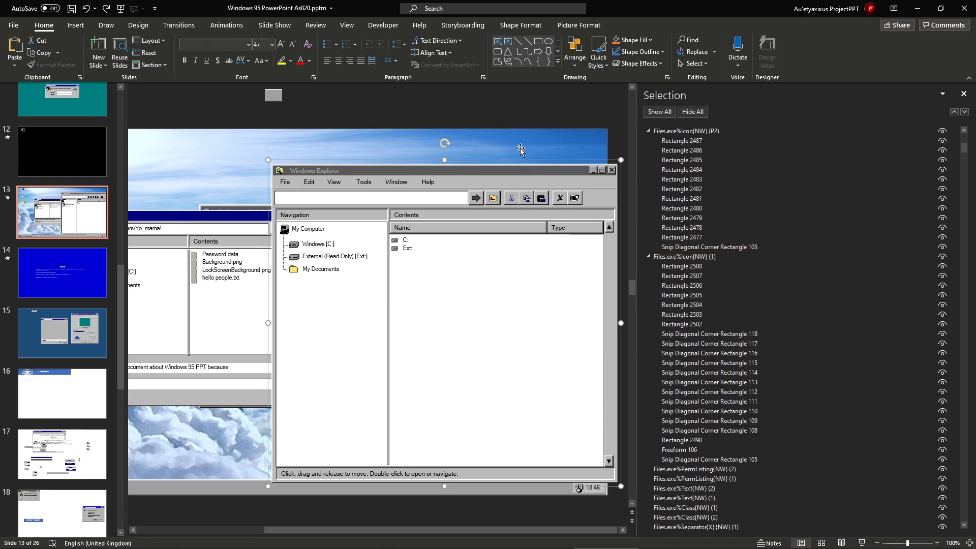
pyautogui.press('Delete')
pyautogui.press('Delete')
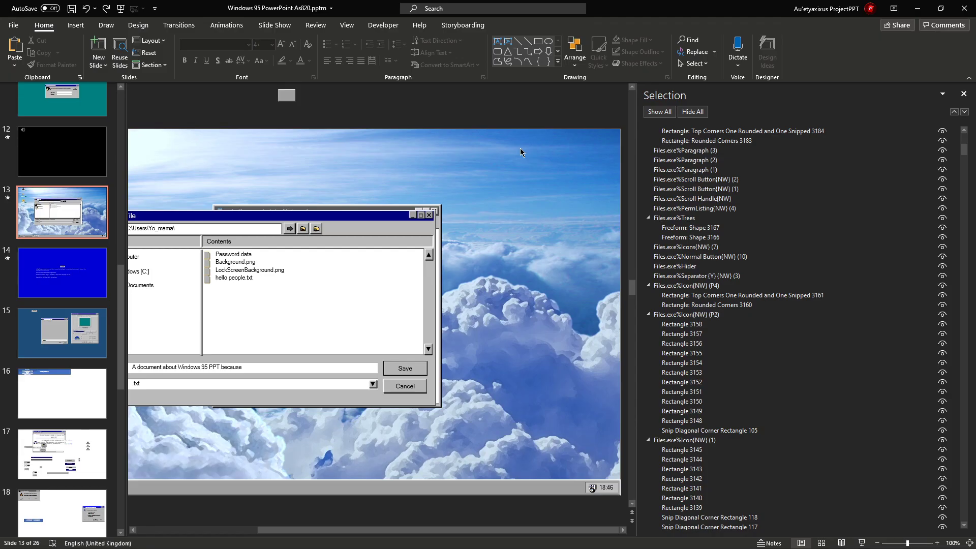
# Start the slide show from slide 13 and close the mock Save File dialog and Notepad window
pyautogui.hotkey('shift', 'F5')
pyautogui.click(690, 130)
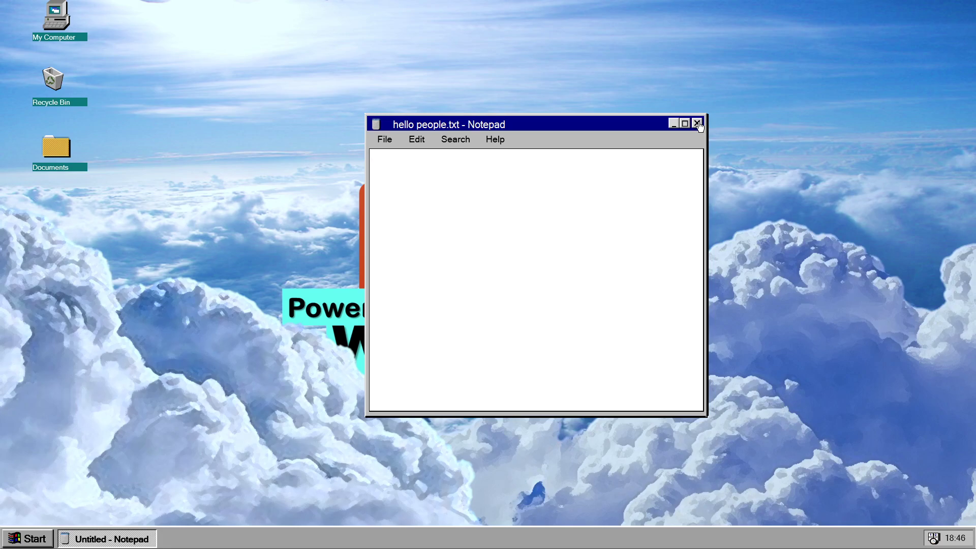
pyautogui.click(699, 125)
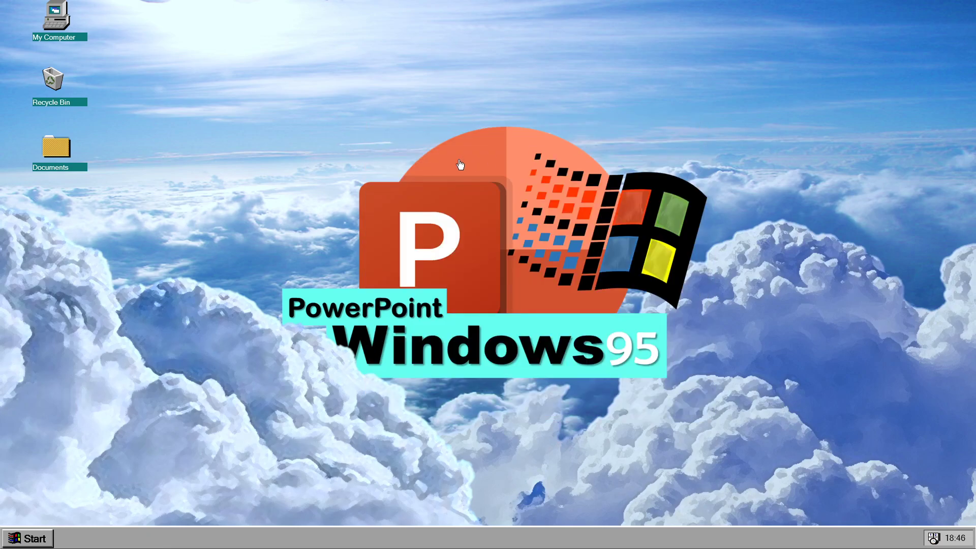